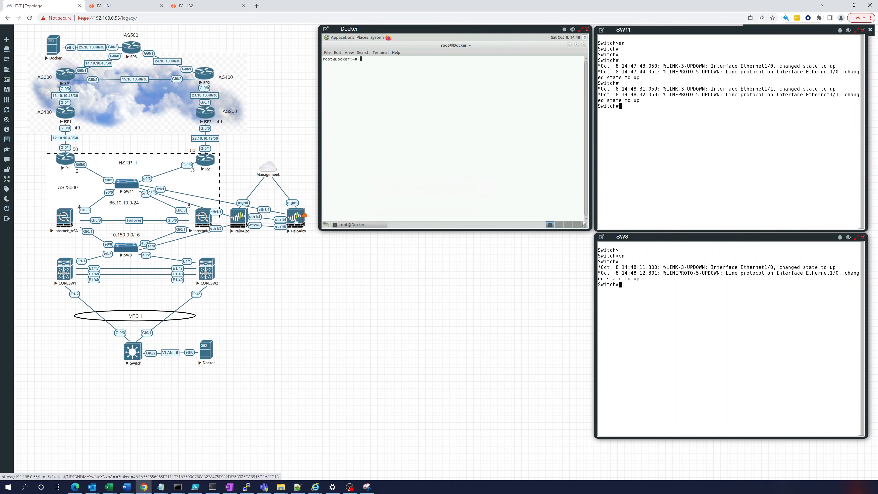
Connect the second PaloAlto firewall's eth1/3 interface to SW8's e1/1 interface in the topology.
{"action": "left_click_drag", "start_coordinate": [304, 215], "coordinate": [130, 248]}
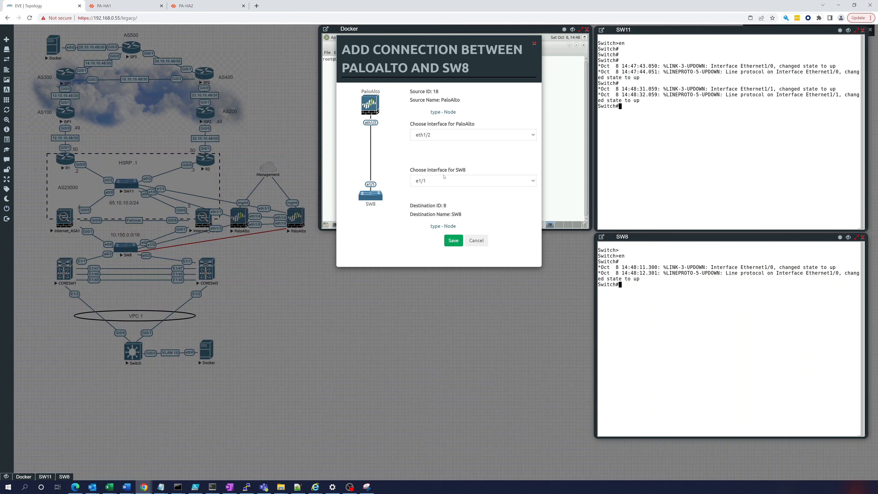
{"action": "left_click", "coordinate": [446, 138]}
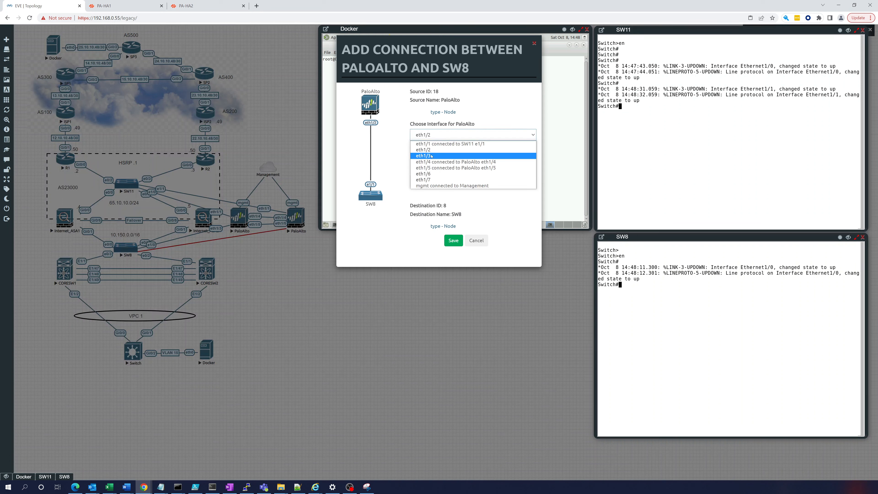
{"action": "left_click", "coordinate": [432, 157]}
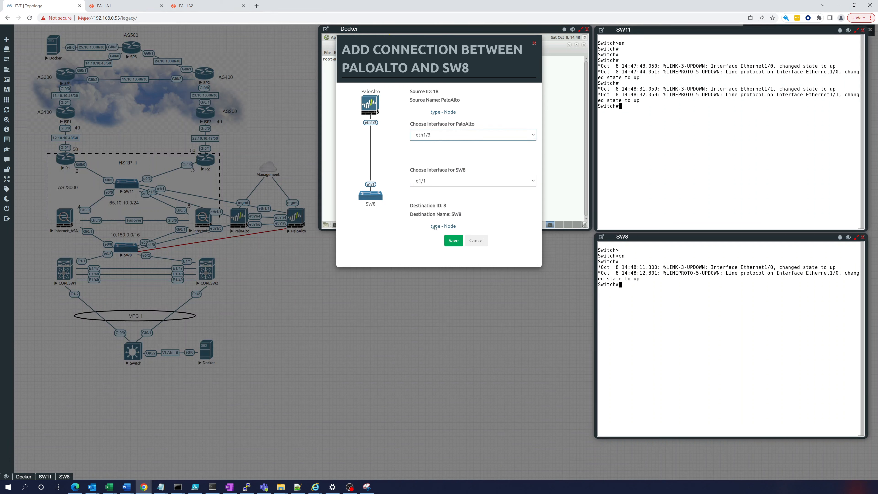
{"action": "left_click", "coordinate": [452, 242]}
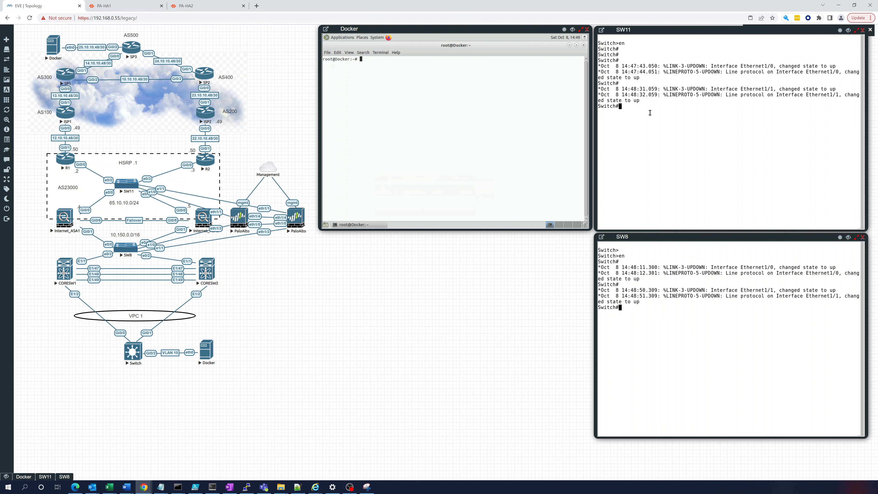
Review the interface section of SW11's running configuration with show run.
{"action": "type", "text": "show run"}
{"action": "key", "text": "Return"}
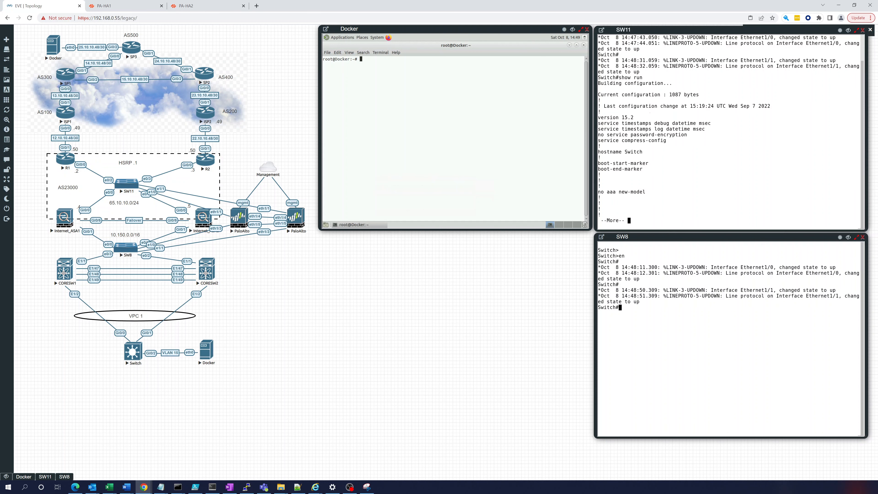
{"action": "key", "text": "space"}
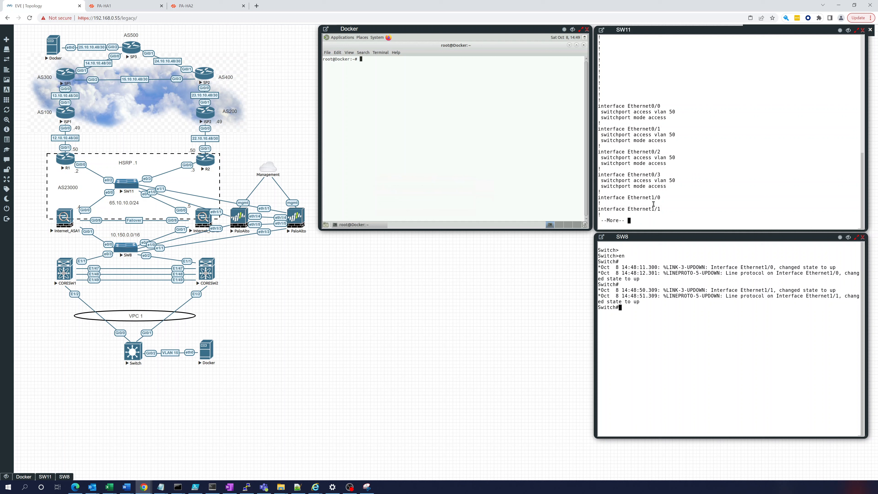
{"action": "type", "text": "q"}
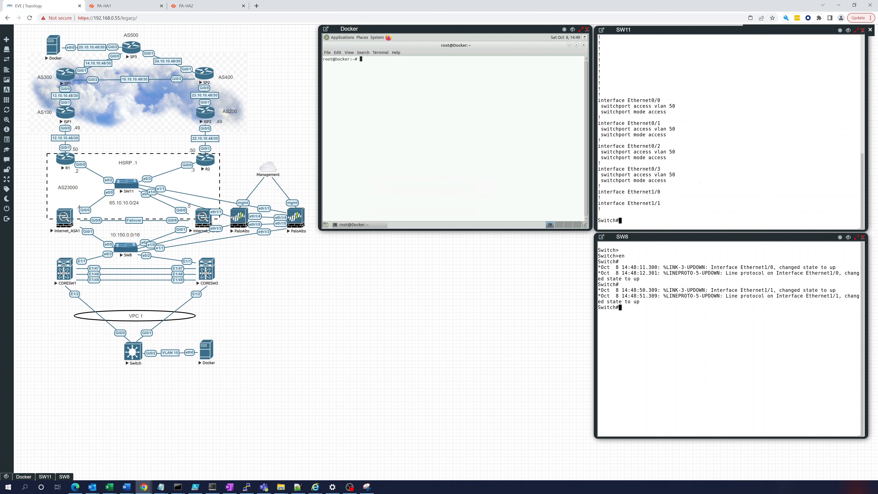
Set interface range e1/0-1 on SW11 to switchport access mode.
{"action": "type", "text": "int"}
{"action": "key", "text": "BackSpace"}
{"action": "key", "text": "BackSpace"}
{"action": "key", "text": "BackSpace"}
{"action": "type", "text": "conf t"}
{"action": "key", "text": "Return"}
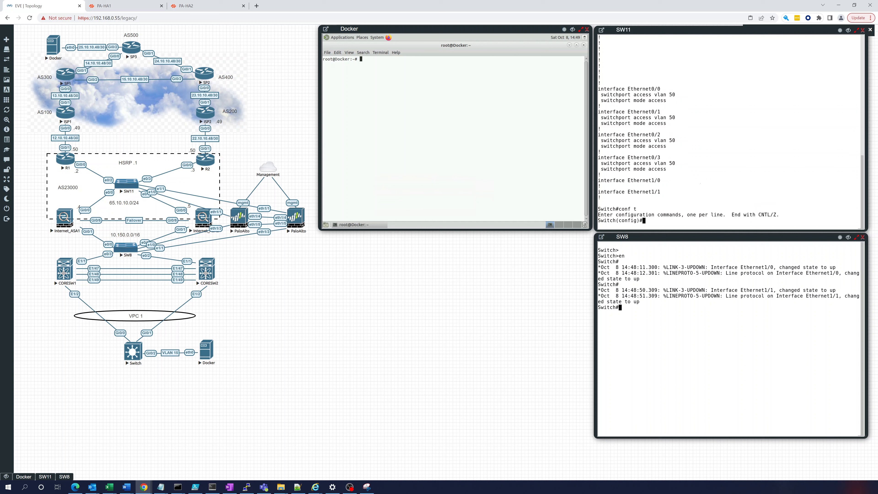
{"action": "type", "text": "int range e1/0-1"}
{"action": "key", "text": "Return"}
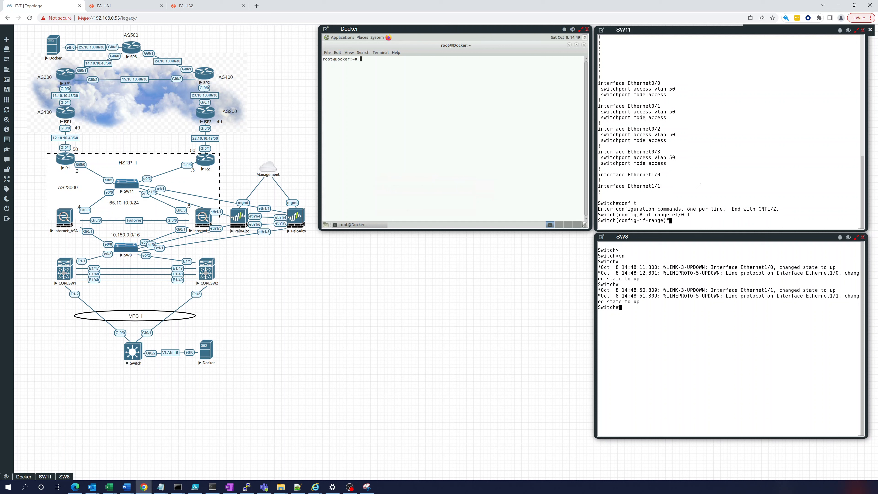
{"action": "type", "text": "swip"}
{"action": "key", "text": "Tab"}
{"action": "key", "text": "BackSpace"}
{"action": "type", "text": "t"}
{"action": "key", "text": "Tab"}
{"action": "type", "text": "mode"}
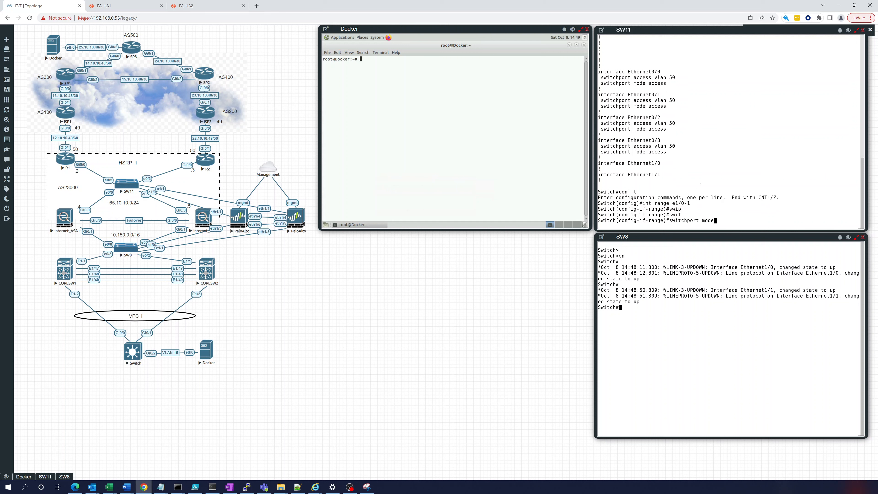
{"action": "key", "text": "Tab"}
{"action": "type", "text": "acc"}
{"action": "key", "text": "Tab"}
{"action": "key", "text": "Return"}
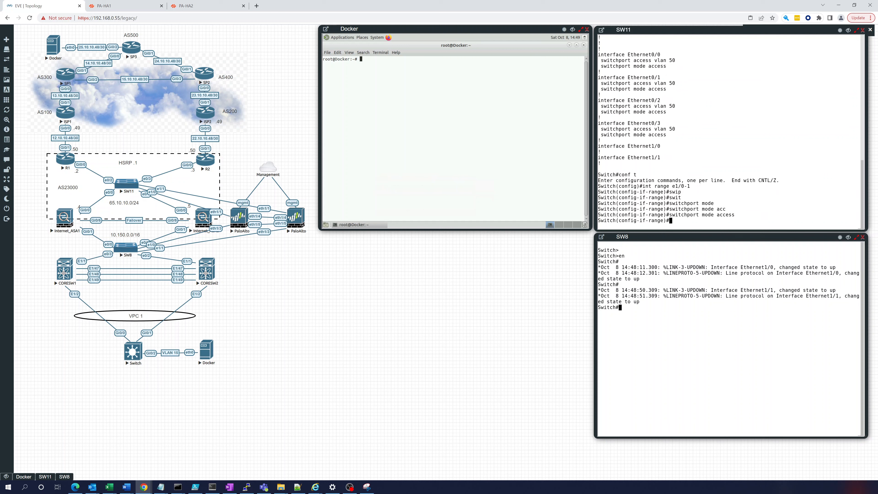
Assign interface range e1/0-1 on SW11 to access VLAN 50.
{"action": "type", "text": "swit"}
{"action": "key", "text": "Tab"}
{"action": "type", "text": "access"}
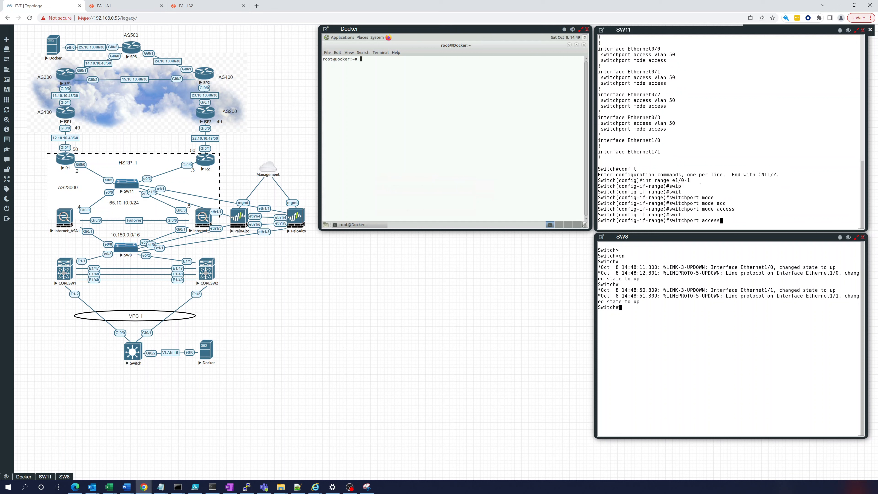
{"action": "key", "text": "Tab"}
{"action": "type", "text": "vlan 50"}
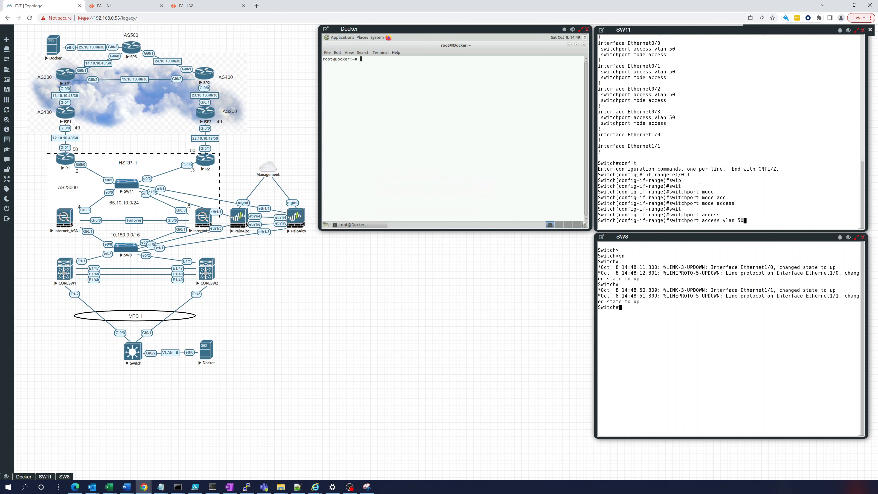
{"action": "key", "text": "Return"}
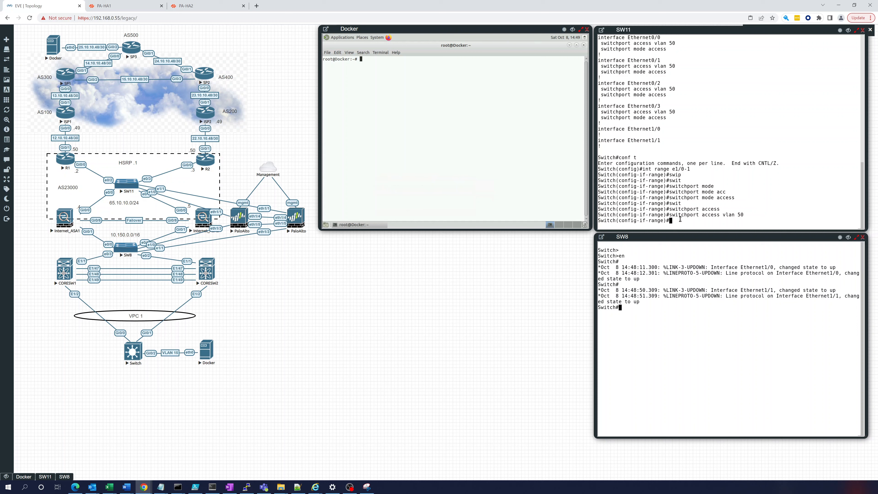
Save SW11's running configuration to startup-config from within configuration mode.
{"action": "type", "text": "do copy run start"}
{"action": "key", "text": "Return"}
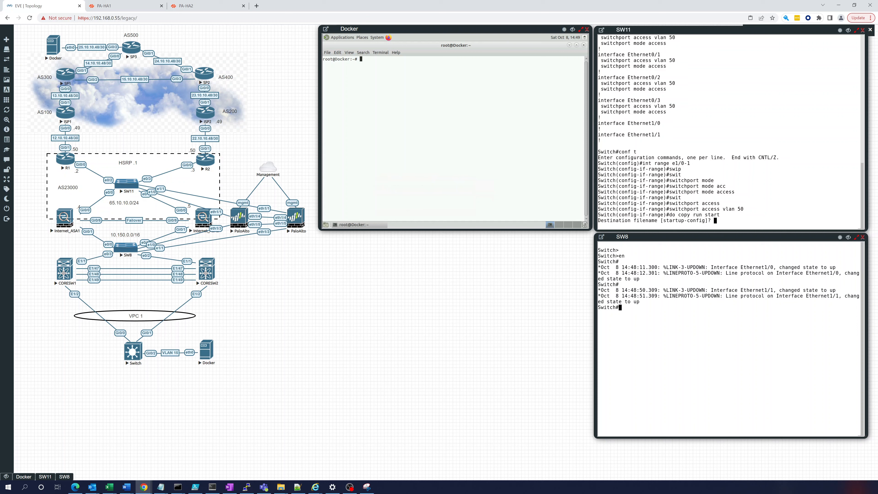
{"action": "key", "text": "Return"}
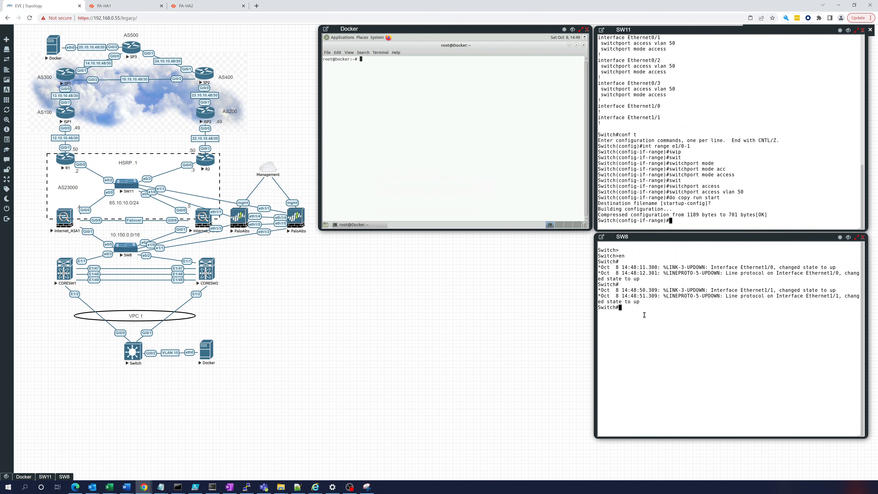
Review the interface section of SW8's running configuration with show run.
{"action": "type", "text": "show run"}
{"action": "key", "text": "Return"}
{"action": "key", "text": "space"}
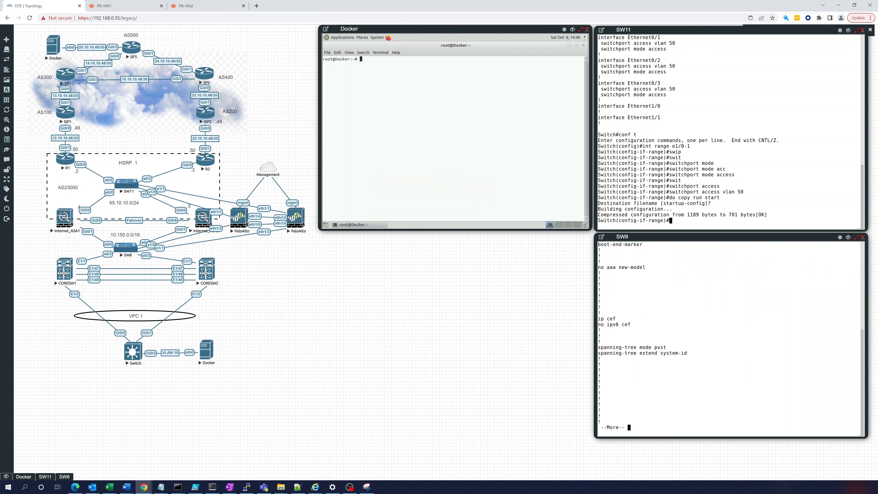
{"action": "key", "text": "space"}
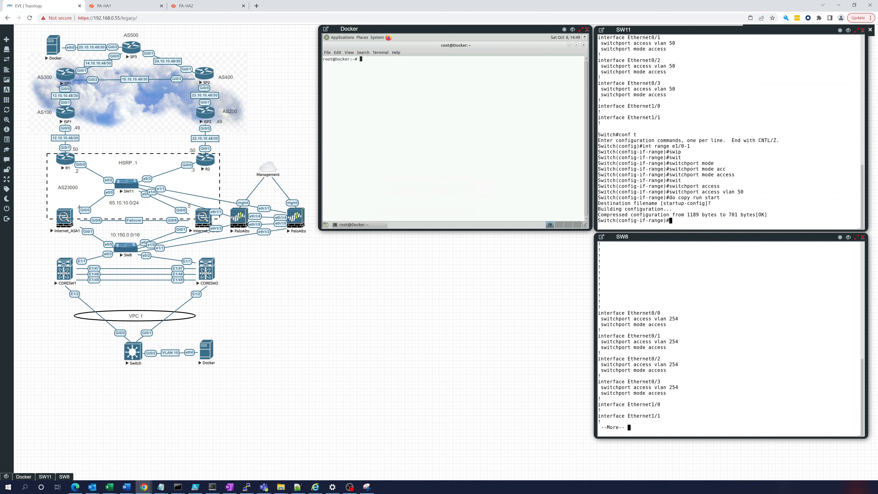
{"action": "key", "text": "q"}
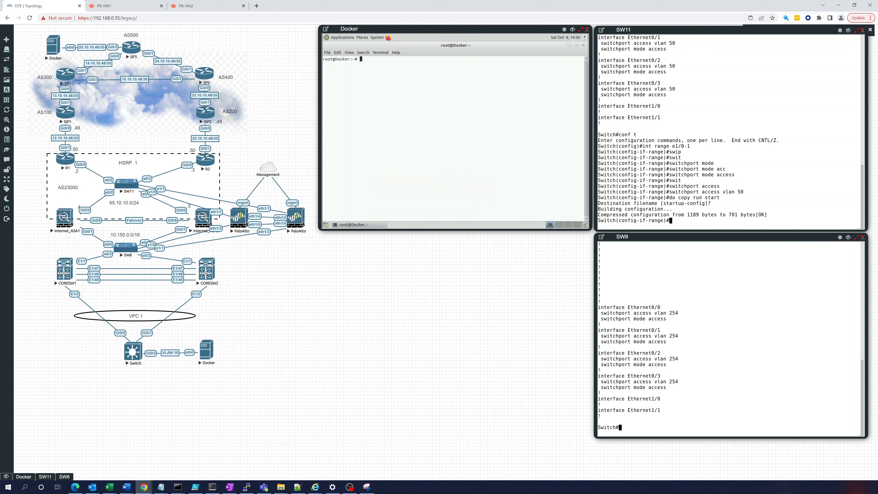
Set interface range e1/0-1 on SW8 to switchport access mode.
{"action": "type", "text": "conf t"}
{"action": "key", "text": "Return"}
{"action": "type", "text": "int e1"}
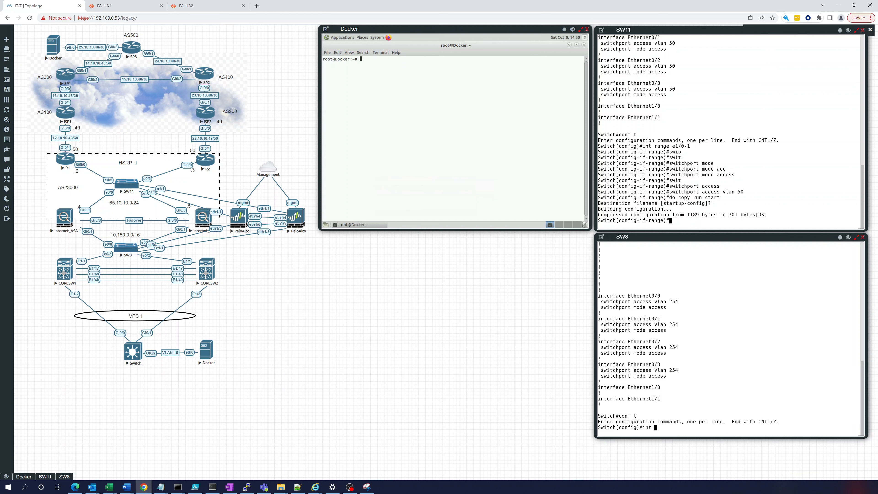
{"action": "key", "text": "BackSpace"}
{"action": "key", "text": "BackSpace"}
{"action": "type", "text": "range e1/0-1"}
{"action": "key", "text": "Return"}
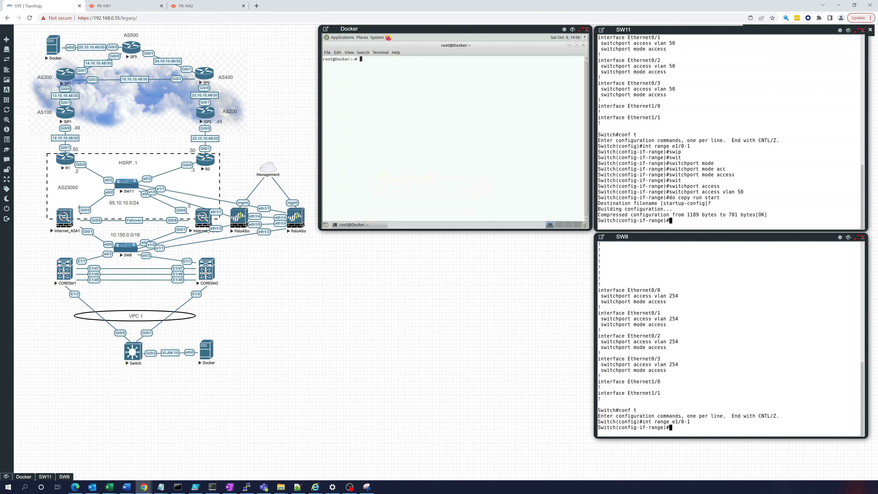
{"action": "type", "text": "swit"}
{"action": "key", "text": "Tab"}
{"action": "type", "text": "mode acce"}
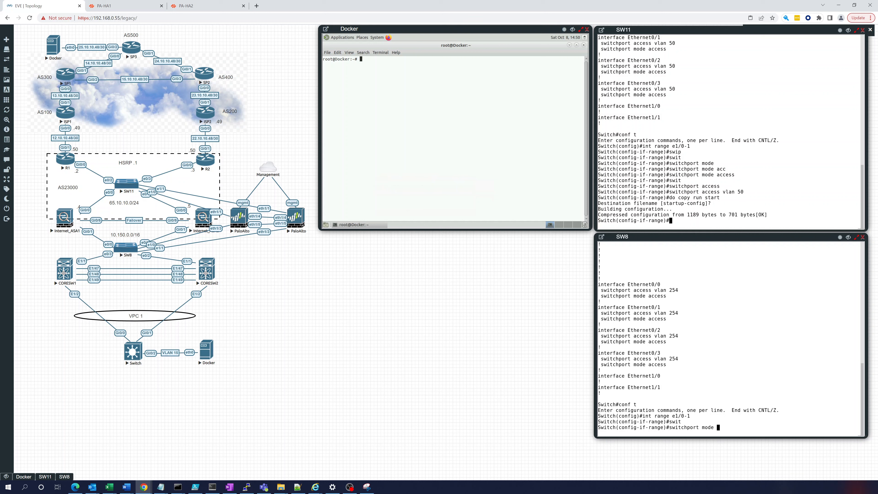
{"action": "key", "text": "Tab"}
{"action": "key", "text": "Return"}
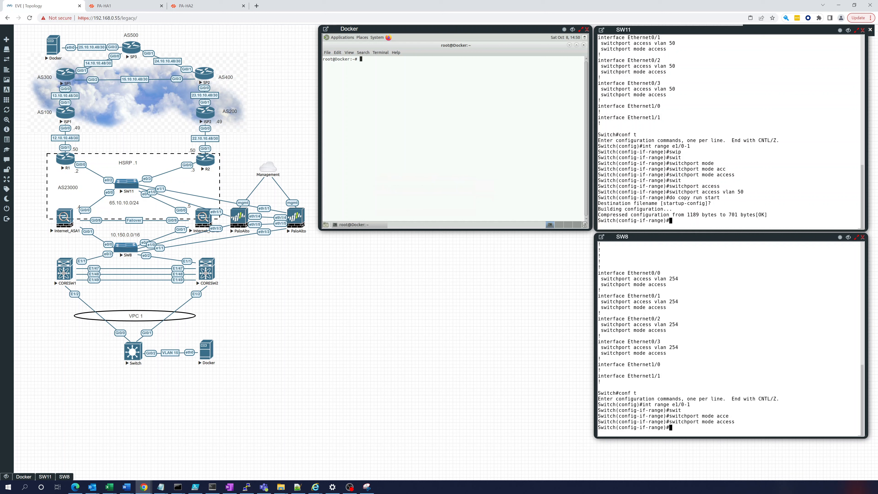
Assign interface range e1/0-1 on SW8 to access VLAN 254.
{"action": "type", "text": "swit"}
{"action": "key", "text": "Tab"}
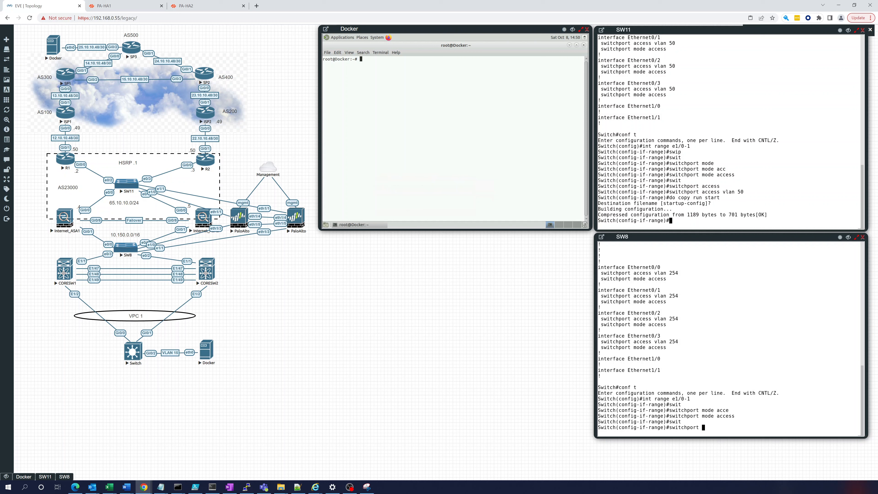
{"action": "type", "text": "acc"}
{"action": "key", "text": "Tab"}
{"action": "type", "text": "vlan "}
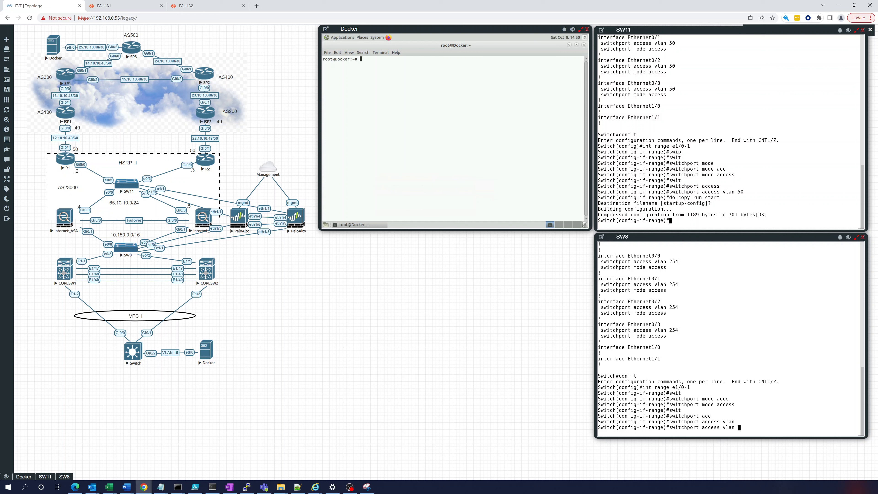
{"action": "type", "text": "254"}
{"action": "key", "text": "Return"}
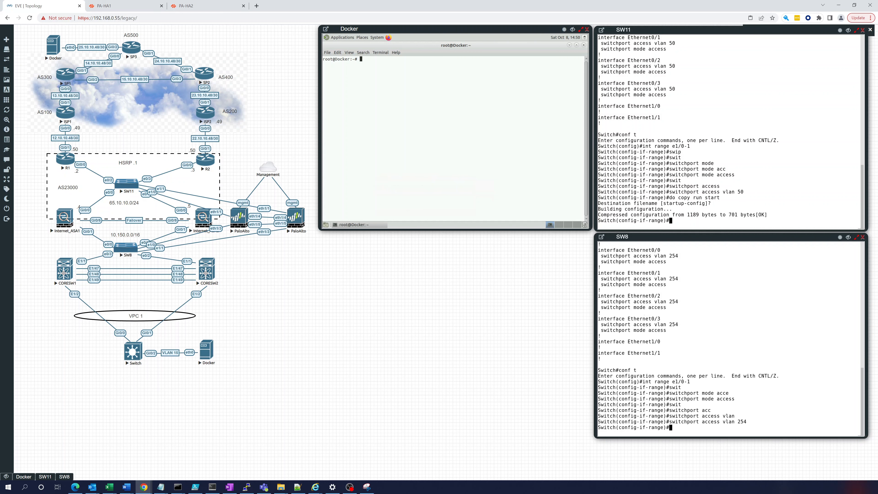
{"action": "key", "text": "Return"}
{"action": "key", "text": "Return"}
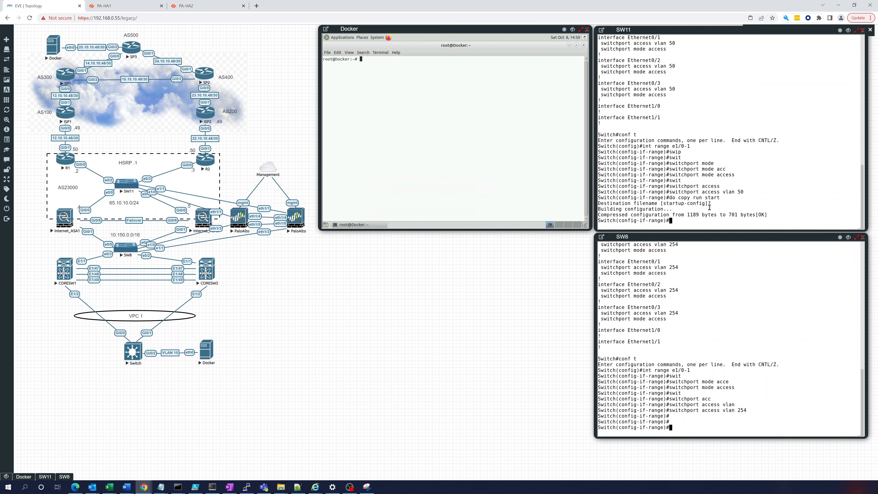
Save SW8's running configuration to startup-config from within configuration mode.
{"action": "type", "text": "copy run start"}
{"action": "key", "text": "Return"}
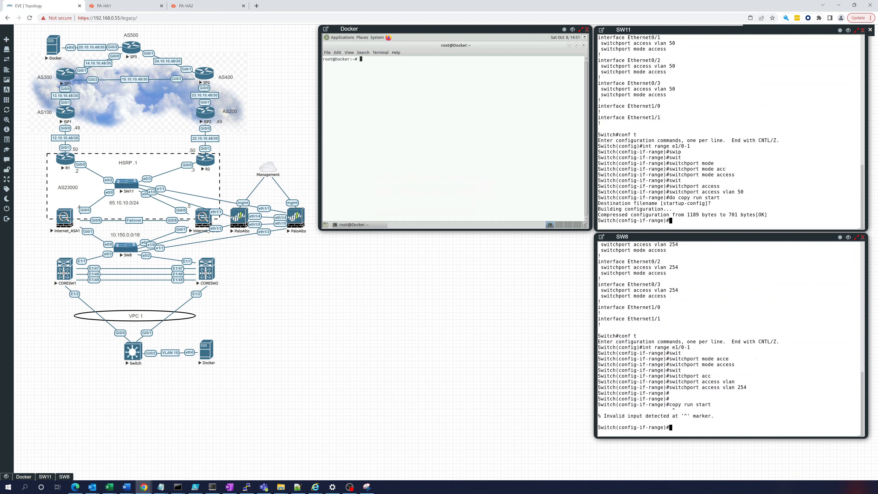
{"action": "type", "text": "do copy run start"}
{"action": "key", "text": "Return"}
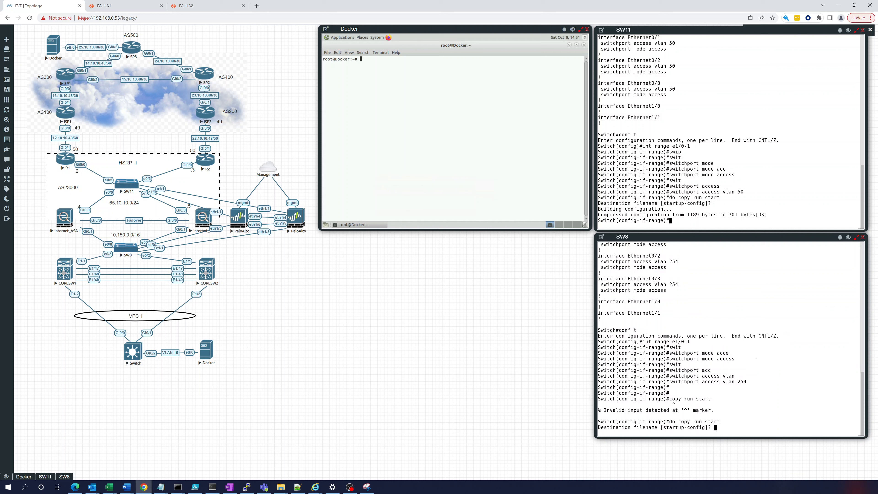
{"action": "key", "text": "Return"}
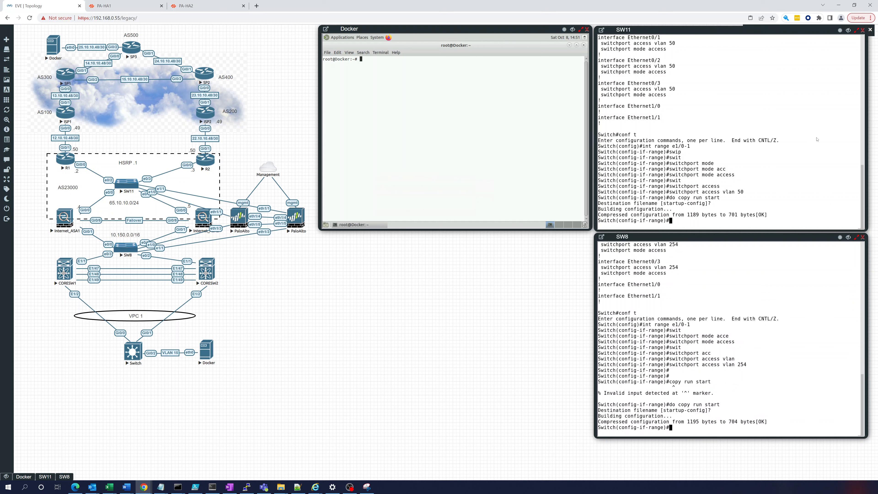
Exit interface configuration mode on SW11 and return to the privileged prompt.
{"action": "left_click", "coordinate": [661, 135]}
{"action": "type", "text": "show"}
{"action": "key", "text": "BackSpace"}
{"action": "key", "text": "BackSpace"}
{"action": "key", "text": "BackSpace"}
{"action": "key", "text": "BackSpace"}
{"action": "key", "text": "BackSpace"}
{"action": "type", "text": "end"}
{"action": "key", "text": "Return"}
Check the status of SW11's interfaces with show ip int br.
{"action": "type", "text": "show "}
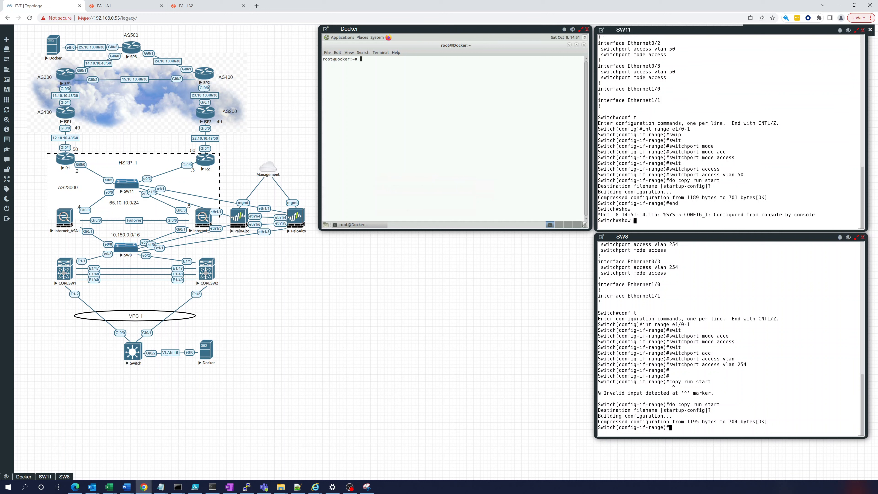
{"action": "type", "text": "ip"}
{"action": "key", "text": "BackSpace"}
{"action": "key", "text": "BackSpace"}
{"action": "type", "text": "p int"}
{"action": "key", "text": "BackSpace"}
{"action": "key", "text": "BackSpace"}
{"action": "key", "text": "BackSpace"}
{"action": "key", "text": "BackSpace"}
{"action": "key", "text": "BackSpace"}
{"action": "key", "text": "BackSpace"}
{"action": "key", "text": "BackSpace"}
{"action": "type", "text": "run"}
{"action": "key", "text": "BackSpace"}
{"action": "key", "text": "BackSpace"}
{"action": "key", "text": "BackSpace"}
{"action": "type", "text": "int"}
{"action": "key", "text": "BackSpace"}
{"action": "key", "text": "BackSpace"}
{"action": "key", "text": "BackSpace"}
{"action": "type", "text": "ip int br"}
{"action": "key", "text": "Return"}
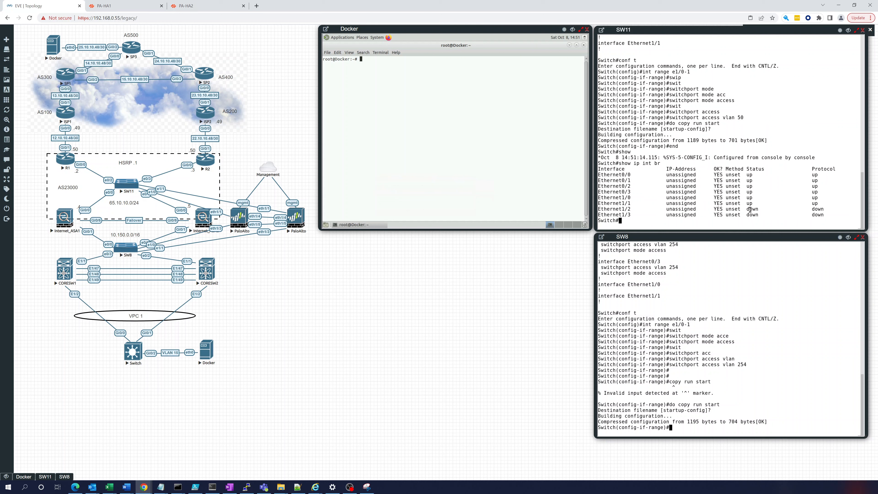
Exit configuration mode on SW8 and check its interface status with show ip int br.
{"action": "type", "text": "end"}
{"action": "key", "text": "Return"}
{"action": "type", "text": "show ip "}
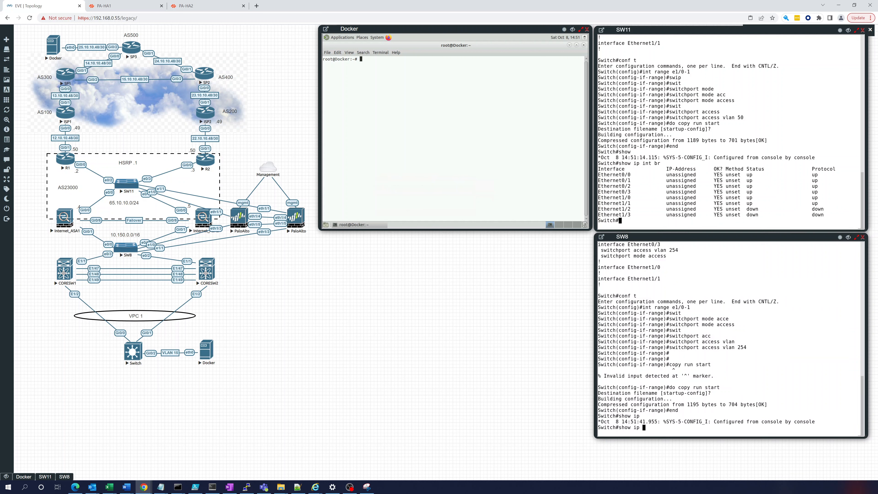
{"action": "type", "text": "int br"}
{"action": "key", "text": "Return"}
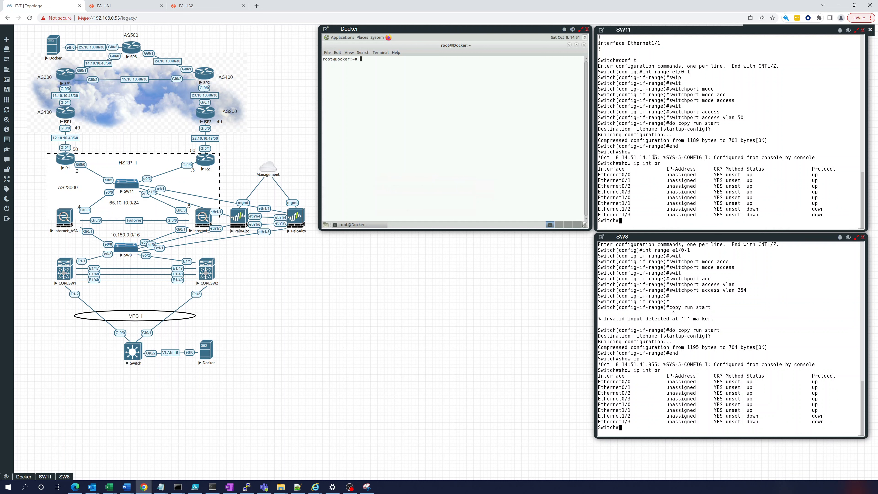
Check SW11's VLAN port assignments with show vlan.
{"action": "type", "text": "show vla"}
{"action": "type", "text": "n"}
{"action": "key", "text": "Return"}
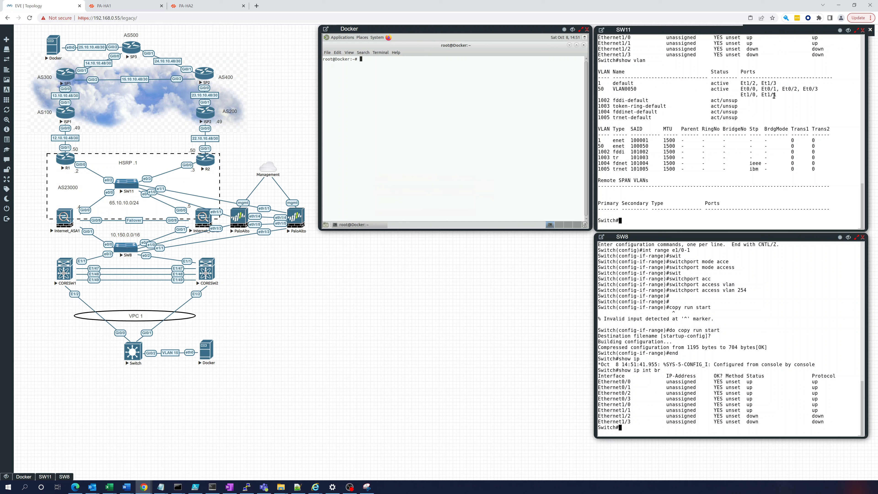
Check SW8's VLAN port assignments with show vlan, paging through to the end of the output.
{"action": "type", "text": "show vlan"}
{"action": "key", "text": "Return"}
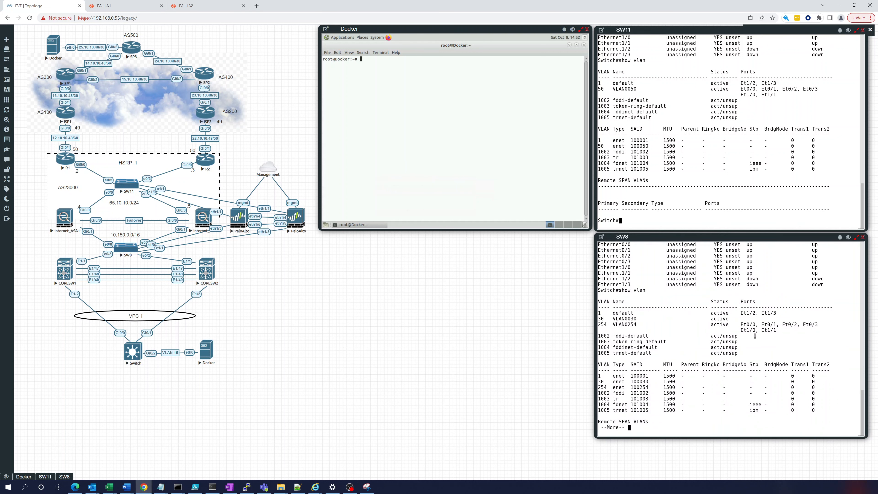
{"action": "key", "text": "space"}
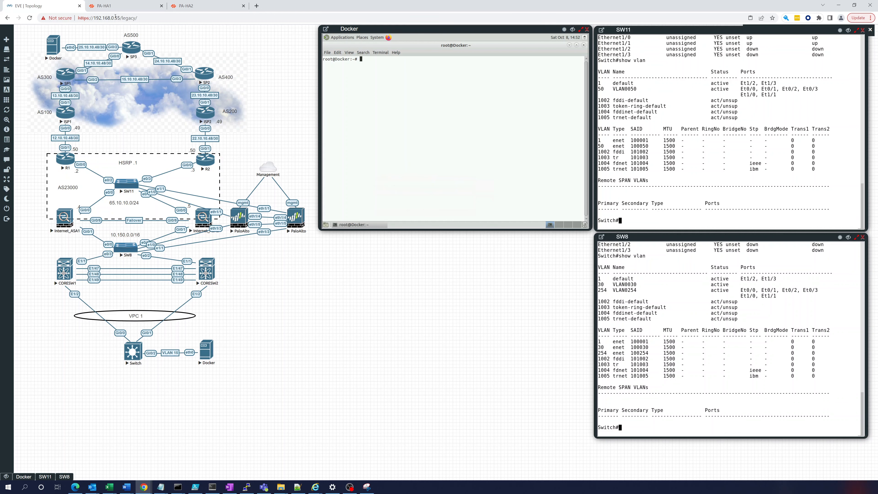
Switch to the PA-HA1 firewall and set the interface type of ethernet1/1 to Layer3.
{"action": "left_click", "coordinate": [112, 6]}
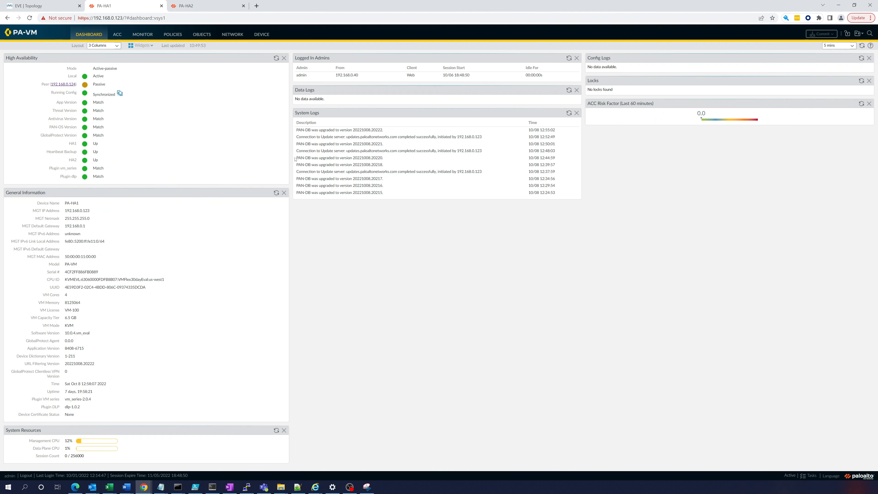
{"action": "left_click", "coordinate": [262, 35]}
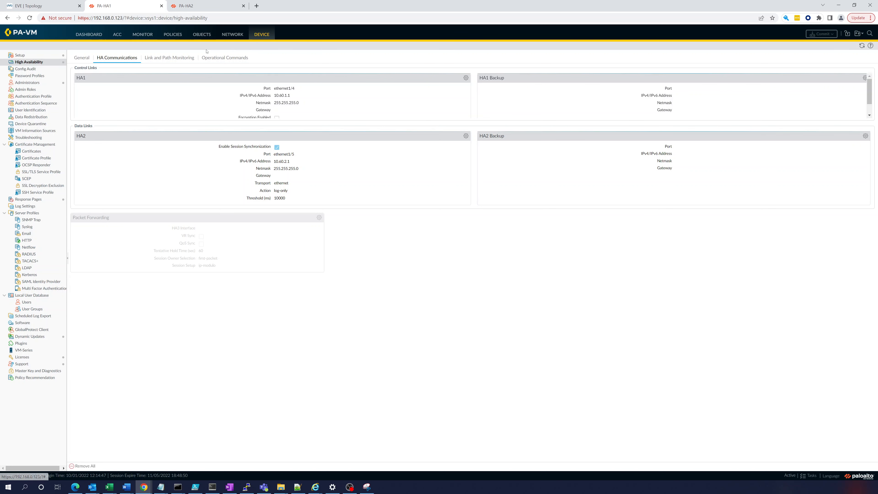
{"action": "left_click", "coordinate": [237, 35]}
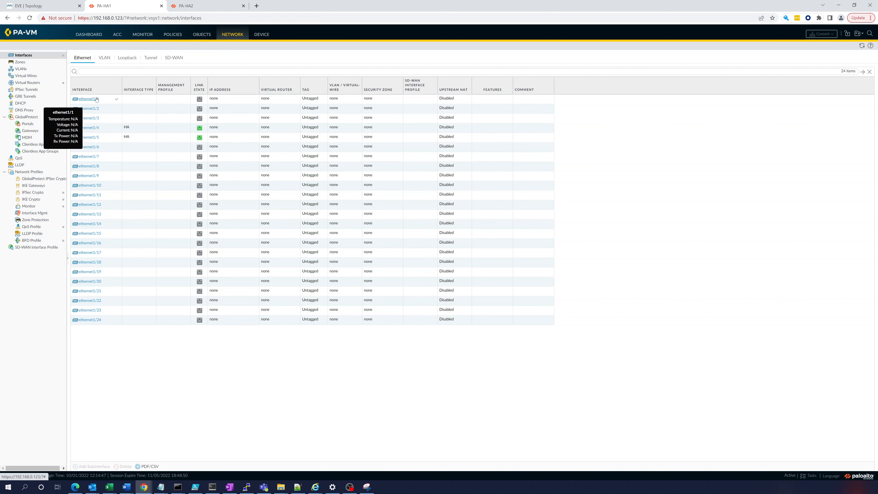
{"action": "left_click", "coordinate": [97, 100]}
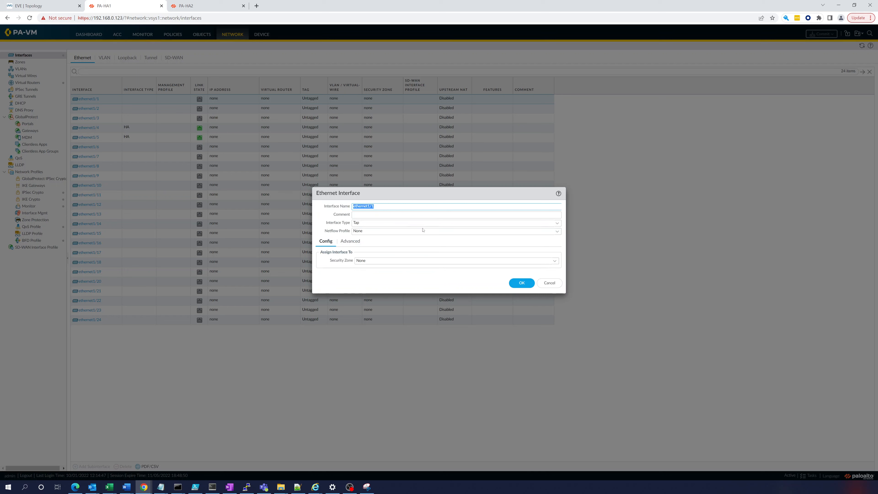
{"action": "left_click", "coordinate": [557, 224]}
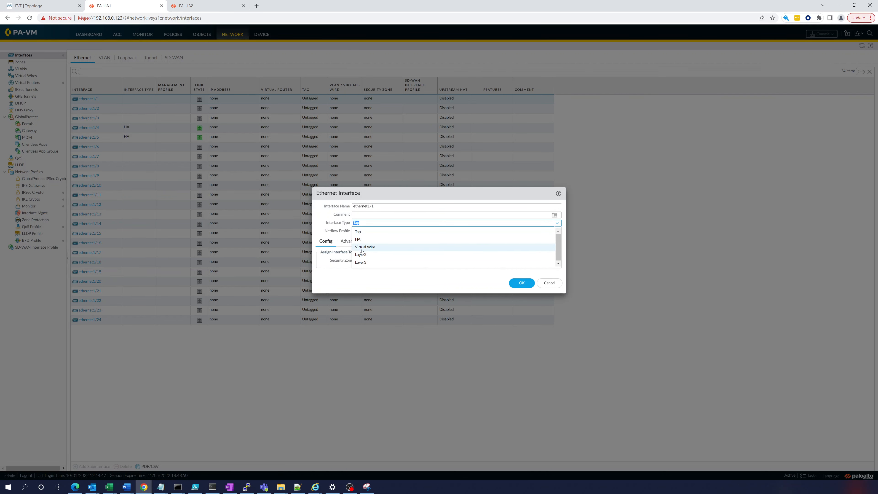
{"action": "left_click", "coordinate": [361, 263]}
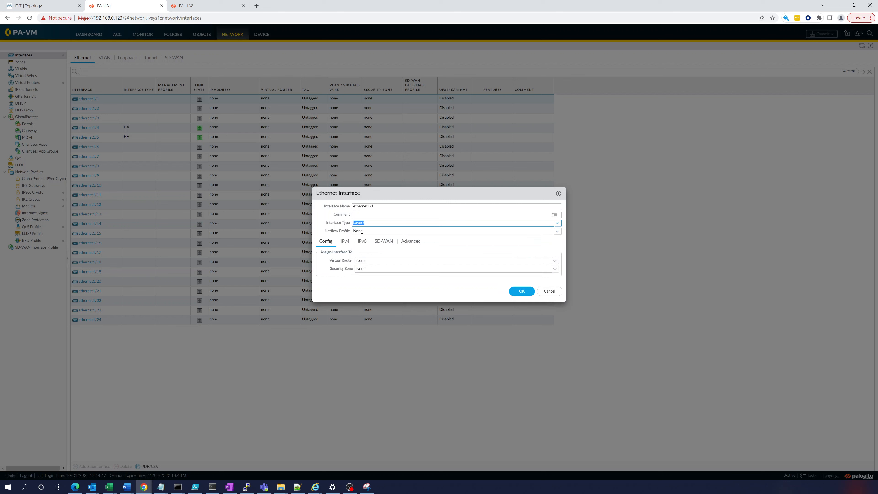
Assign ethernet1/1 to the default virtual router.
{"action": "left_click", "coordinate": [344, 242]}
{"action": "left_click", "coordinate": [329, 241]}
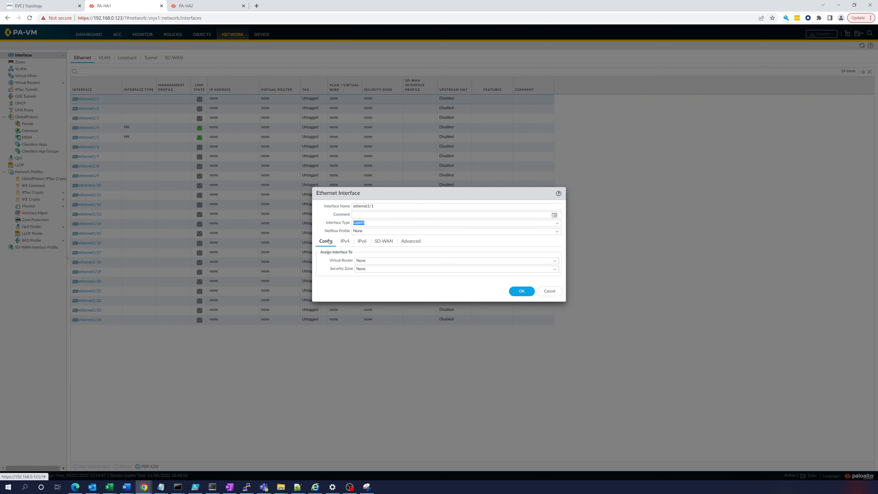
{"action": "left_click", "coordinate": [380, 261]}
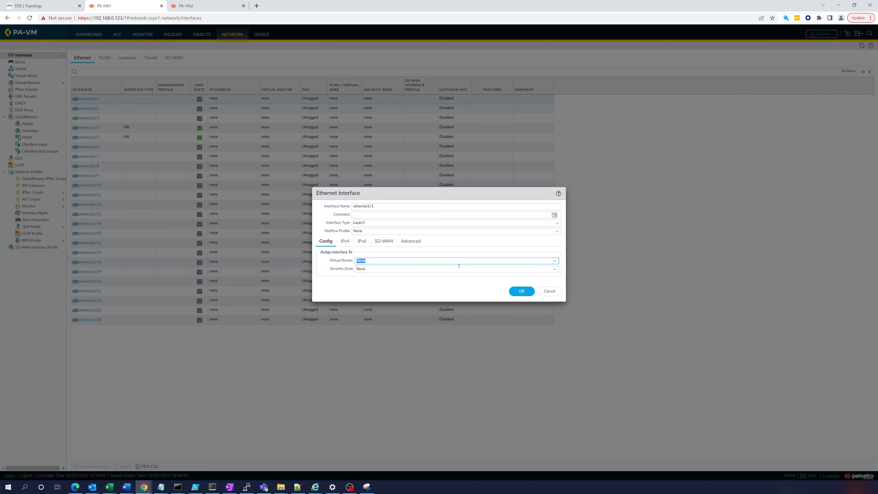
{"action": "left_click", "coordinate": [554, 262]}
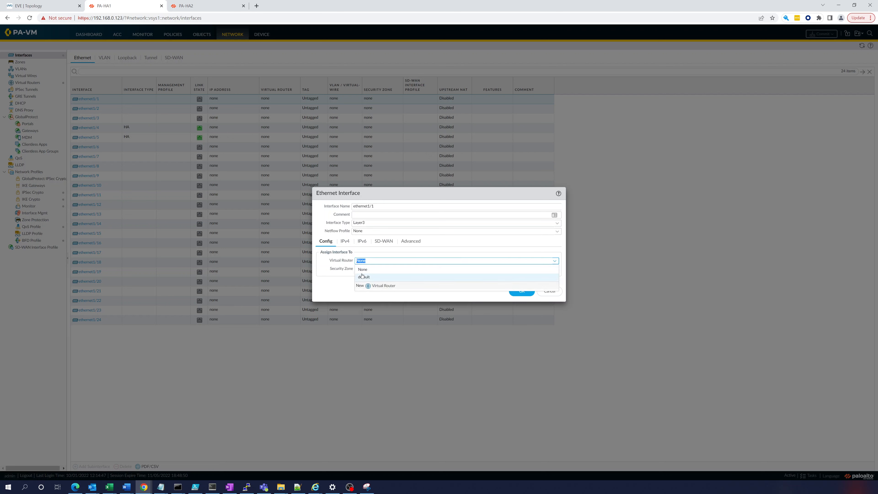
{"action": "left_click", "coordinate": [362, 277]}
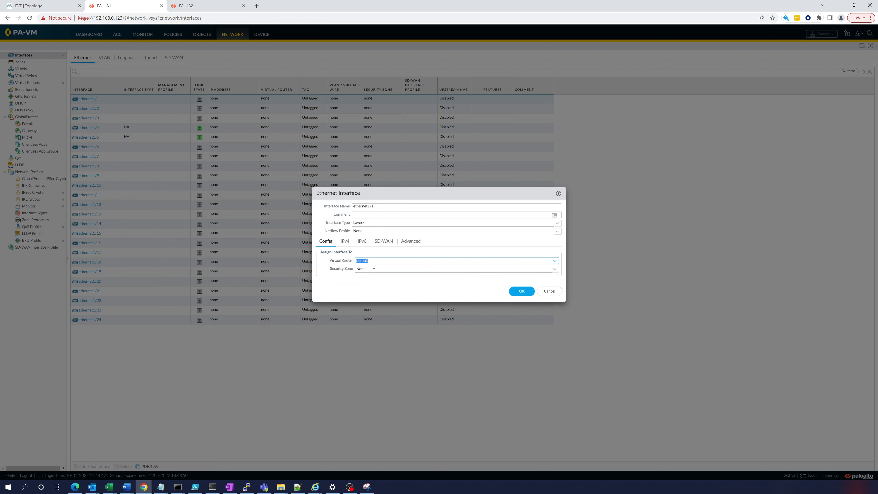
Create a new security zone named outside_zone and assign it to ethernet1/1.
{"action": "left_click", "coordinate": [554, 270]}
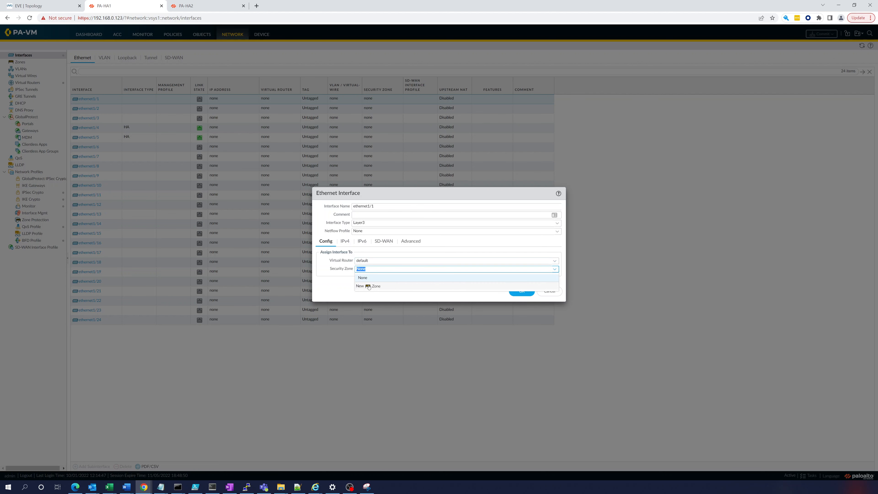
{"action": "left_click", "coordinate": [369, 286]}
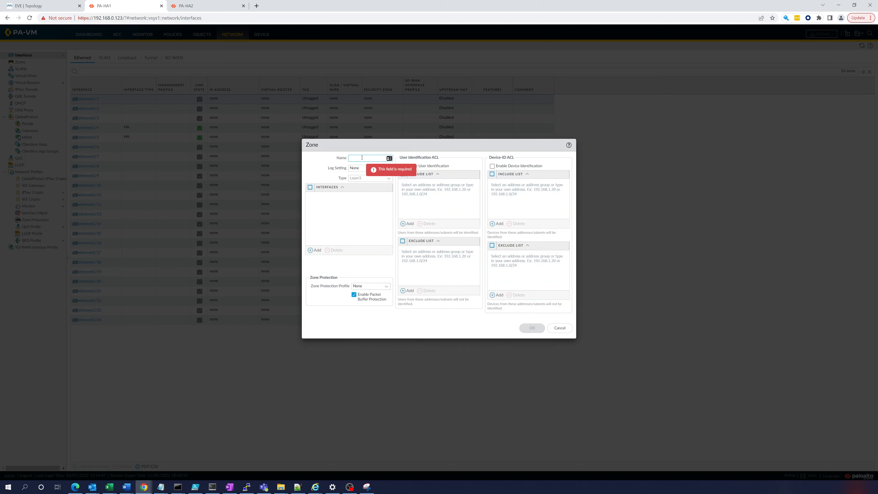
{"action": "type", "text": "Out"}
{"action": "key", "text": "BackSpace"}
{"action": "key", "text": "BackSpace"}
{"action": "type", "text": "outside_zone"}
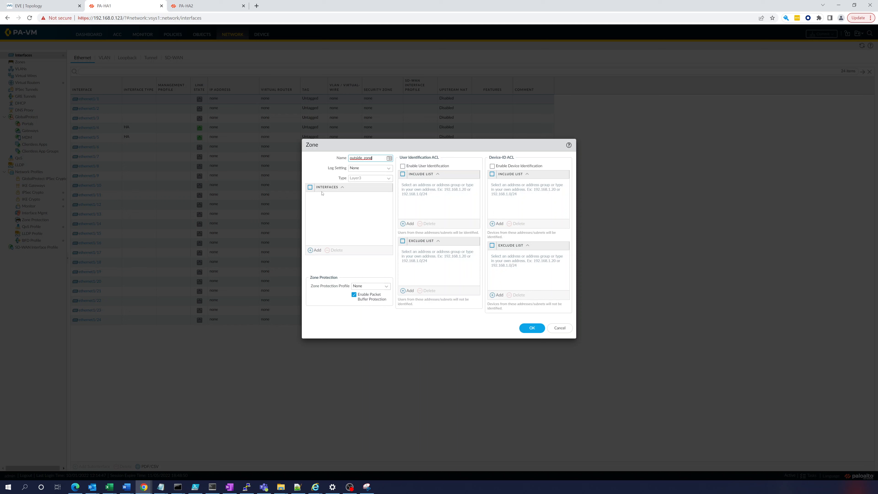
{"action": "left_click", "coordinate": [532, 327]}
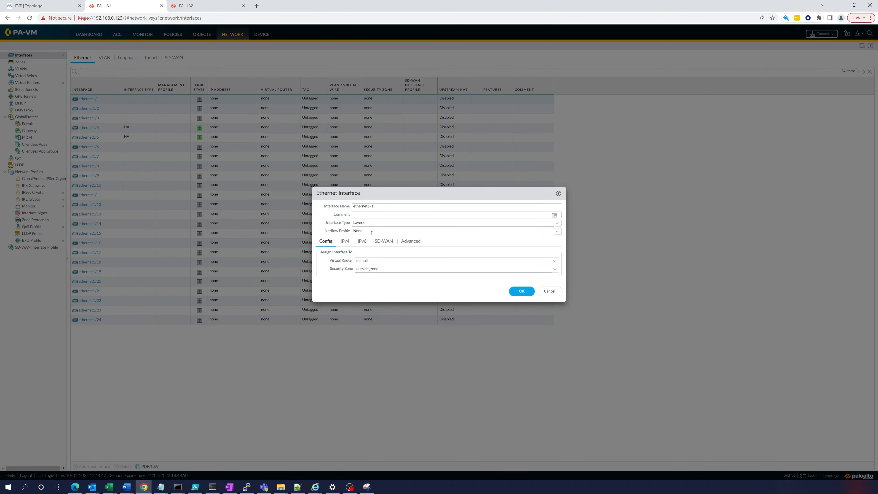
Add the static IPv4 address 65.10.10.6/24 to ethernet1/1, consulting the EVE topology for the subnet, and save the interface.
{"action": "left_click", "coordinate": [348, 242]}
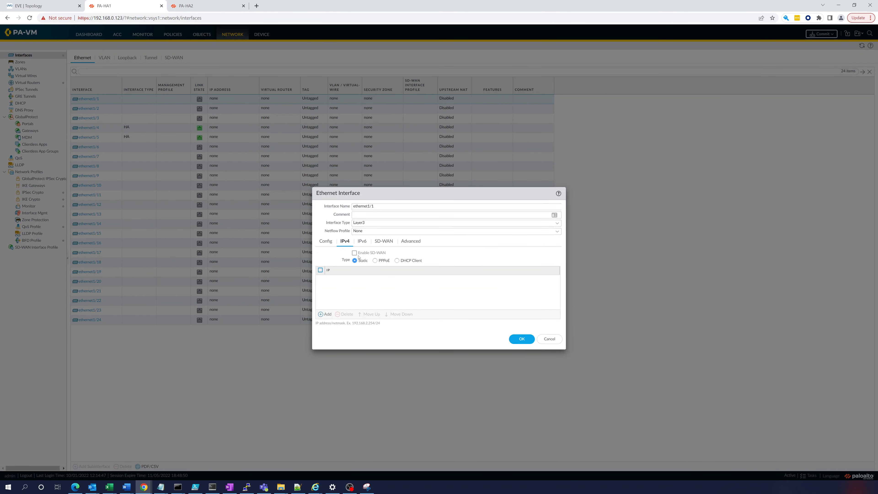
{"action": "left_click", "coordinate": [325, 314]}
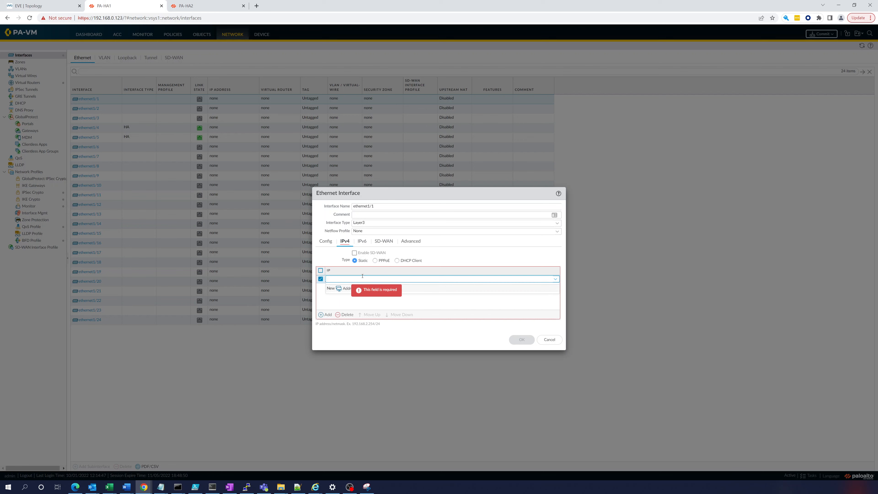
{"action": "left_click", "coordinate": [49, 5]}
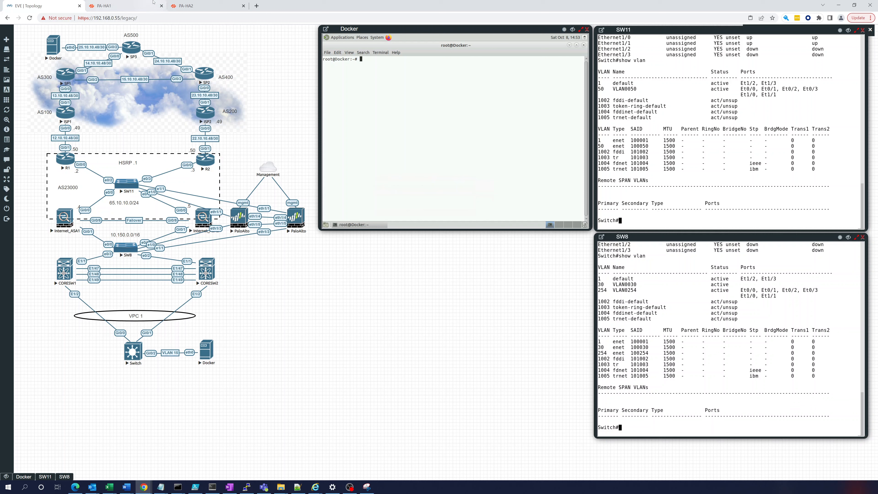
{"action": "left_click", "coordinate": [139, 6]}
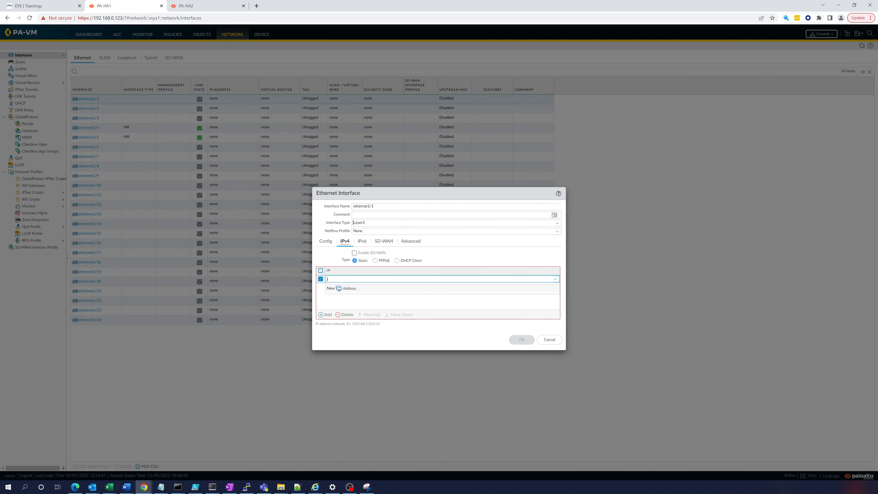
{"action": "left_click", "coordinate": [346, 279]}
{"action": "type", "text": "65"}
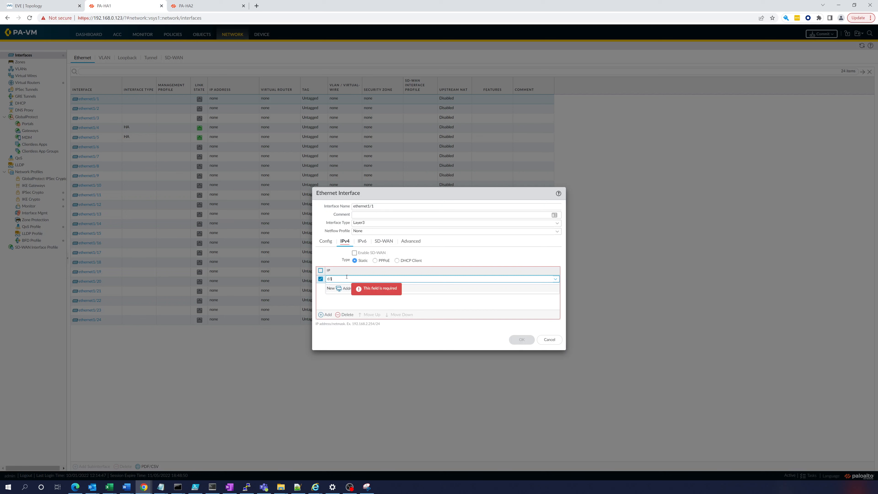
{"action": "type", "text": ".10.10.6/24"}
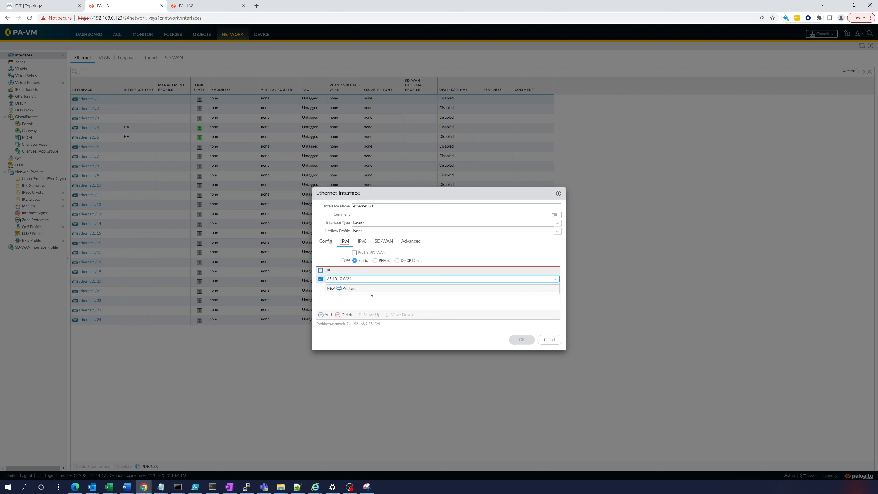
{"action": "left_click", "coordinate": [451, 304]}
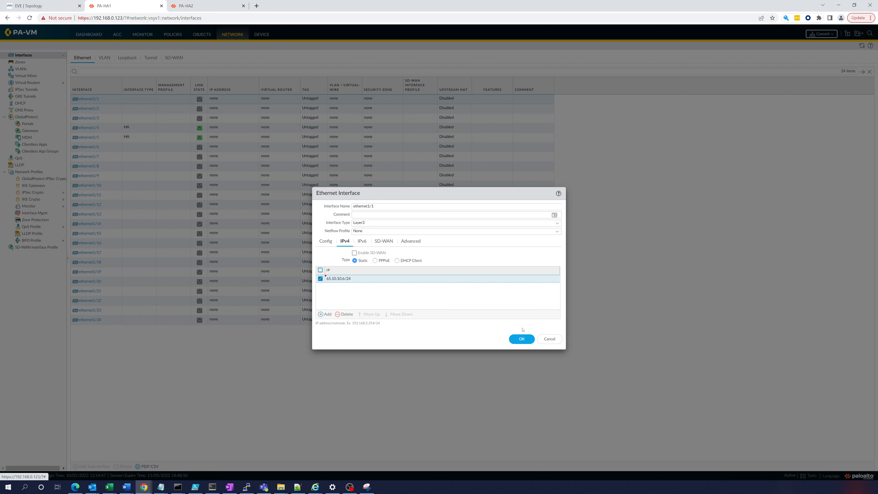
{"action": "left_click", "coordinate": [322, 241]}
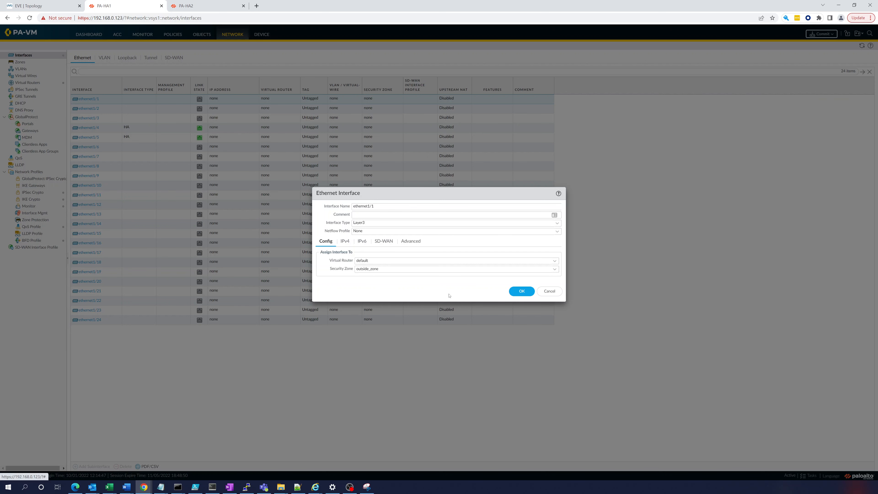
{"action": "left_click", "coordinate": [513, 291]}
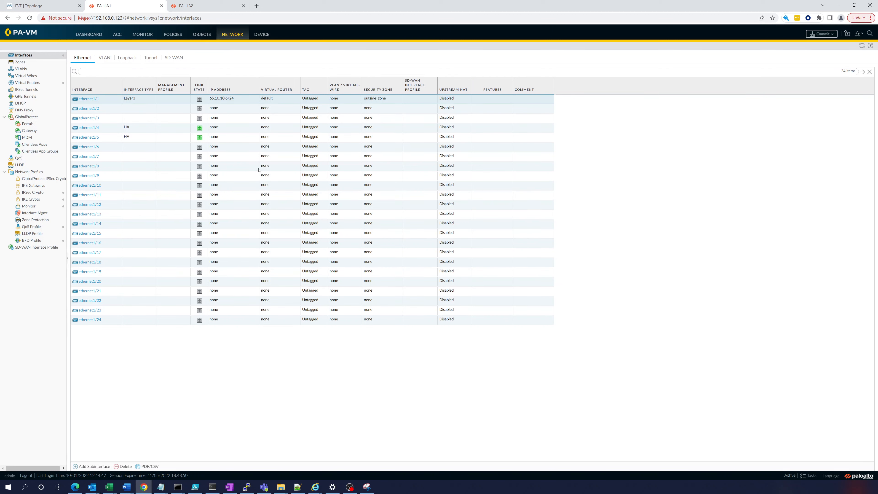
Set ethernet1/3 to interface type Layer3 and assign it to the default virtual router.
{"action": "left_click", "coordinate": [91, 120]}
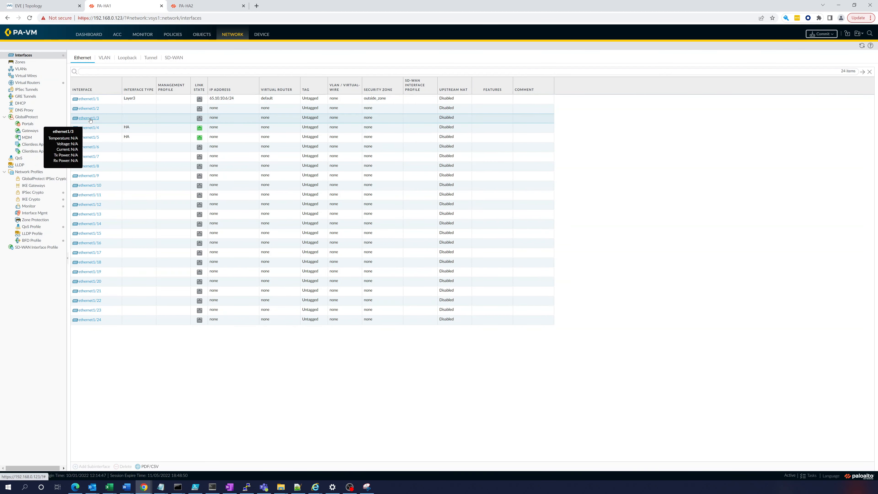
{"action": "left_click", "coordinate": [90, 120]}
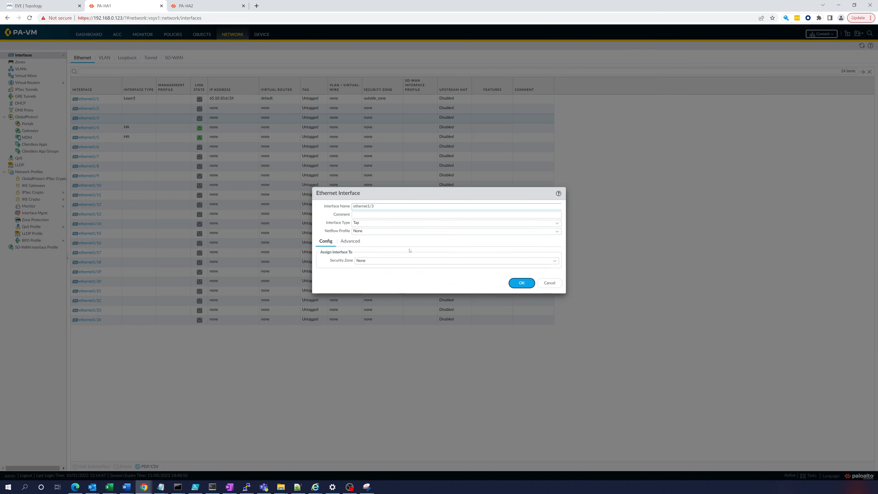
{"action": "left_click", "coordinate": [364, 224]}
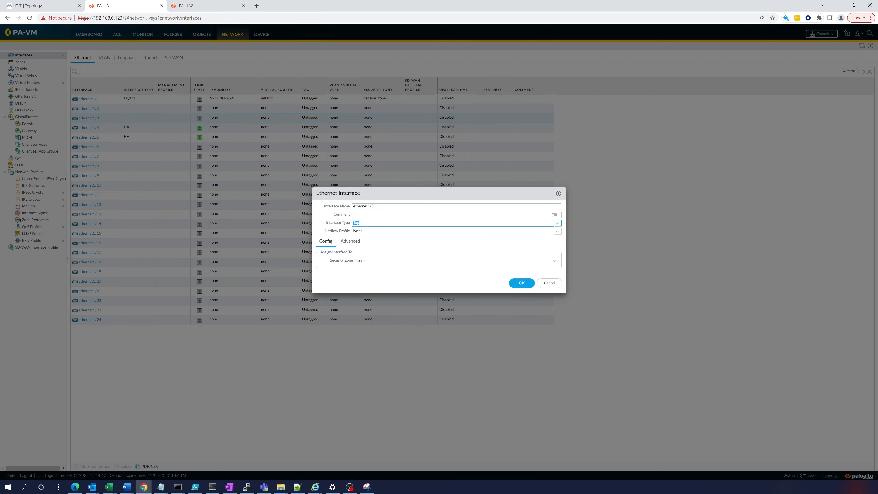
{"action": "left_click", "coordinate": [557, 223]}
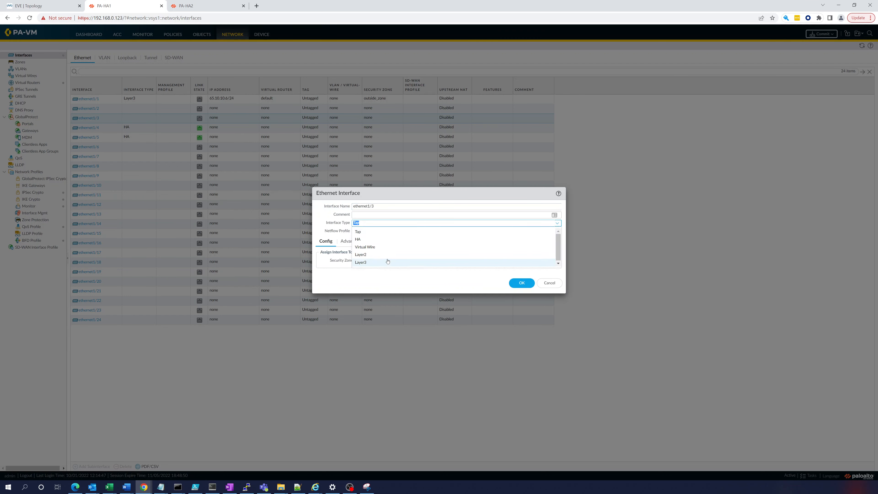
{"action": "left_click", "coordinate": [379, 262]}
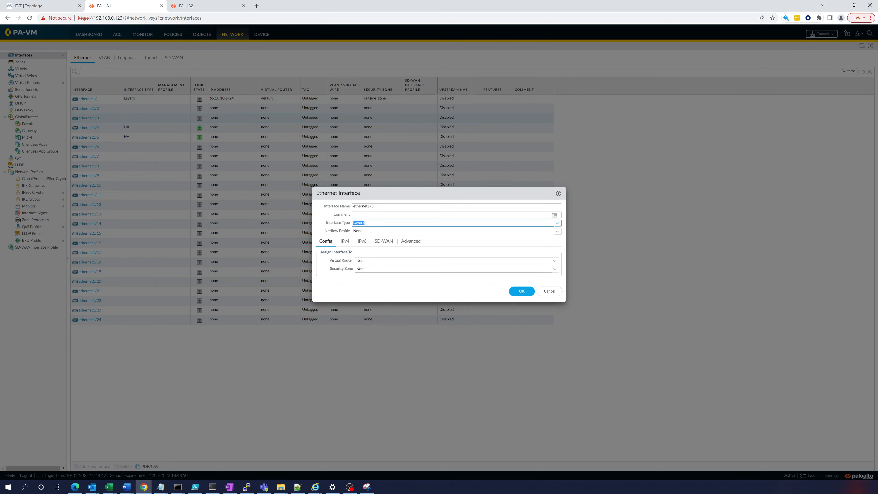
{"action": "left_click", "coordinate": [555, 261]}
{"action": "left_click", "coordinate": [372, 278]}
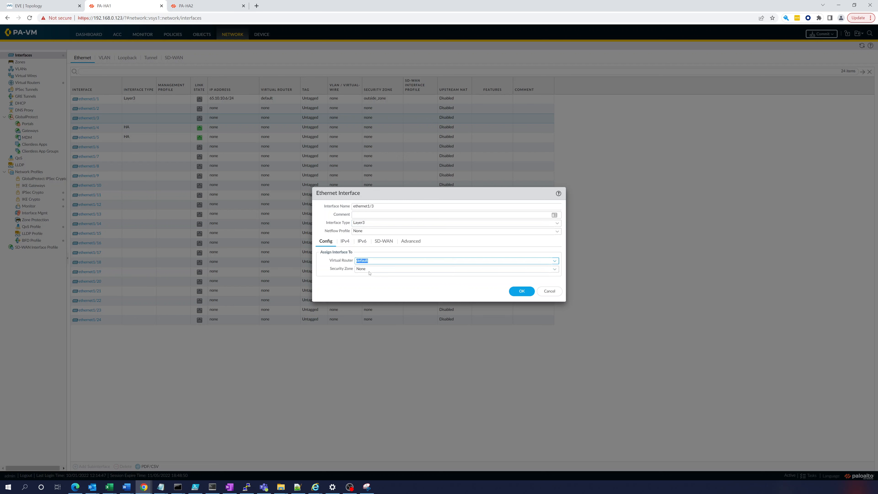
Create a new security zone named inside_zone and assign it to ethernet1/3.
{"action": "left_click", "coordinate": [555, 269]}
{"action": "left_click", "coordinate": [368, 293]}
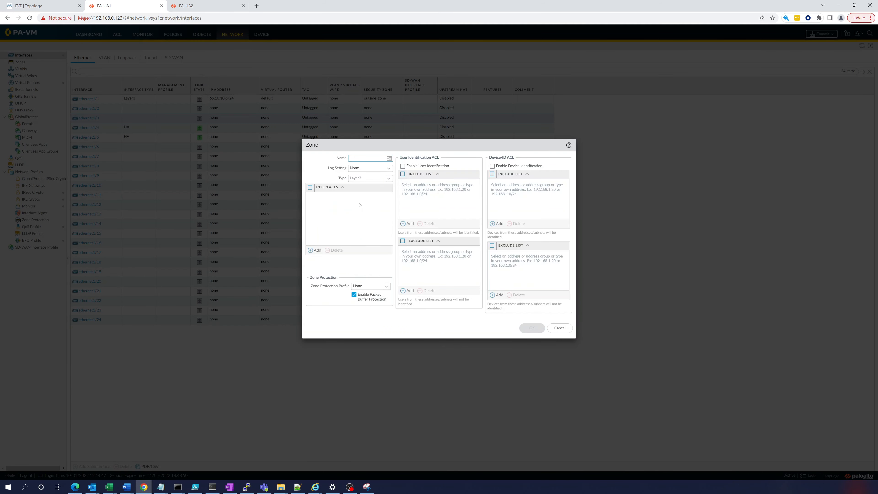
{"action": "type", "text": "inside_zone"}
{"action": "left_click", "coordinate": [530, 328]}
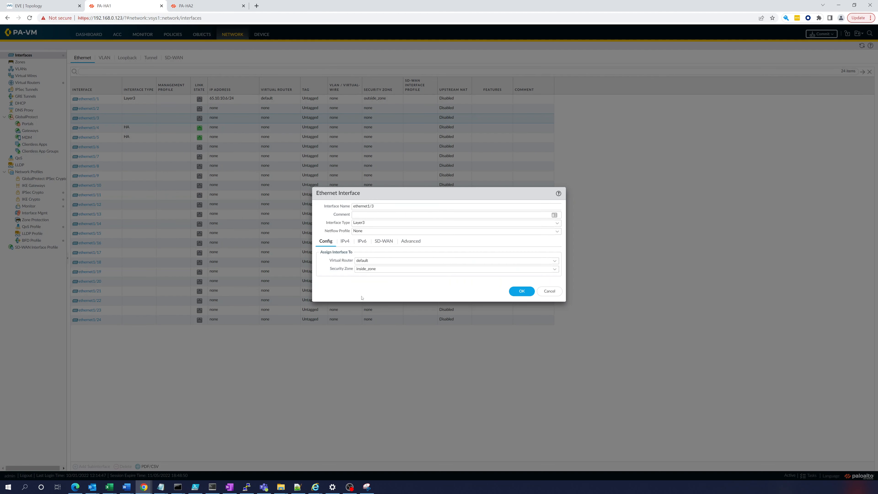
Enter the static IPv4 address 10.150.254.6/24 for ethernet1/3, consulting the EVE topology for the inside subnet.
{"action": "left_click", "coordinate": [345, 242]}
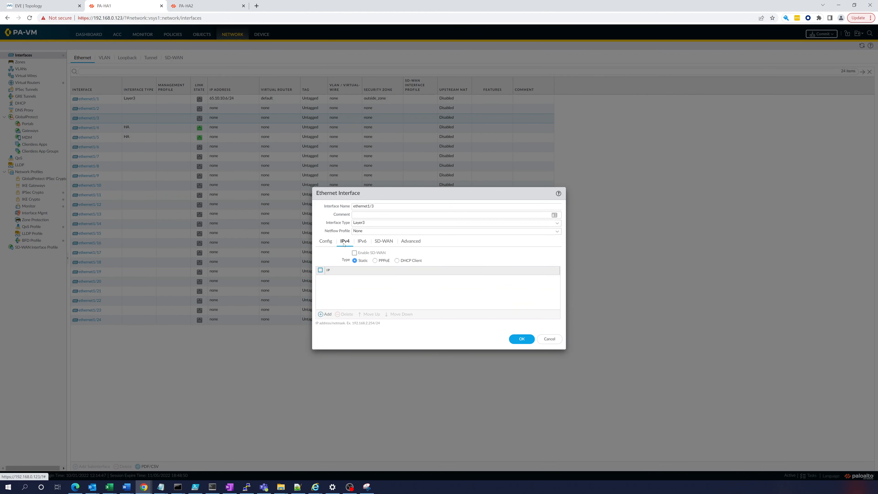
{"action": "left_click", "coordinate": [32, 6]}
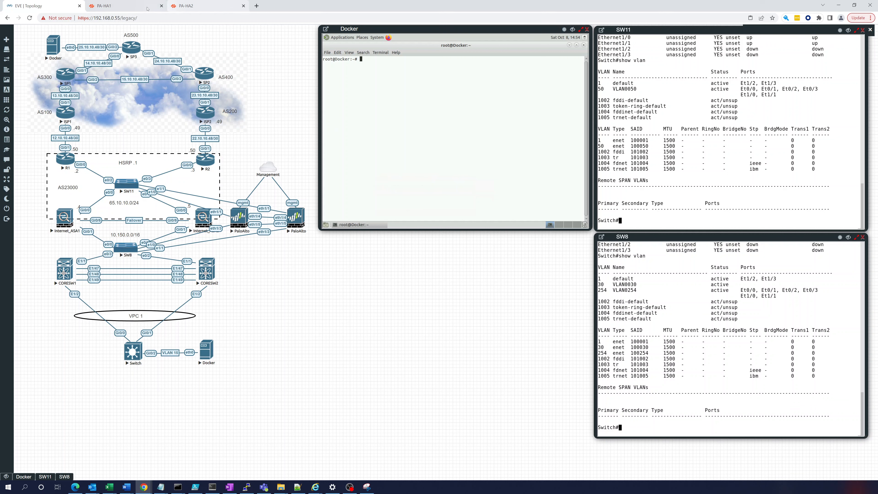
{"action": "left_click", "coordinate": [147, 7]}
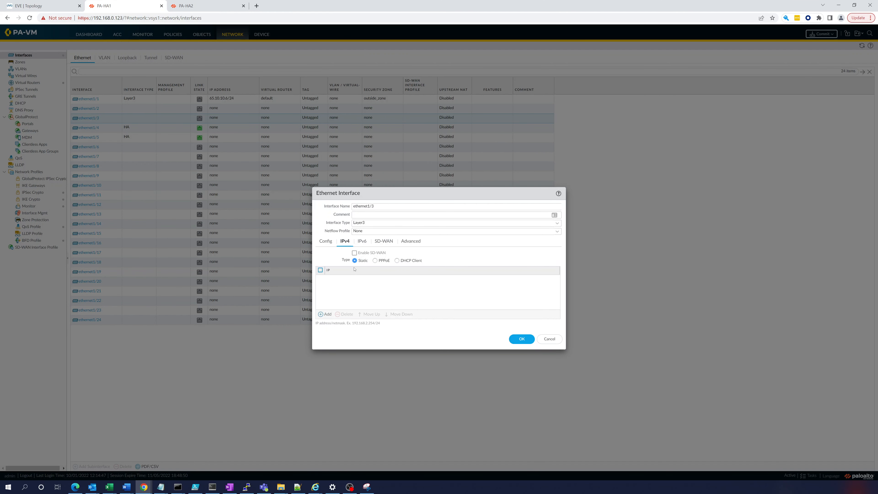
{"action": "left_click", "coordinate": [325, 313]}
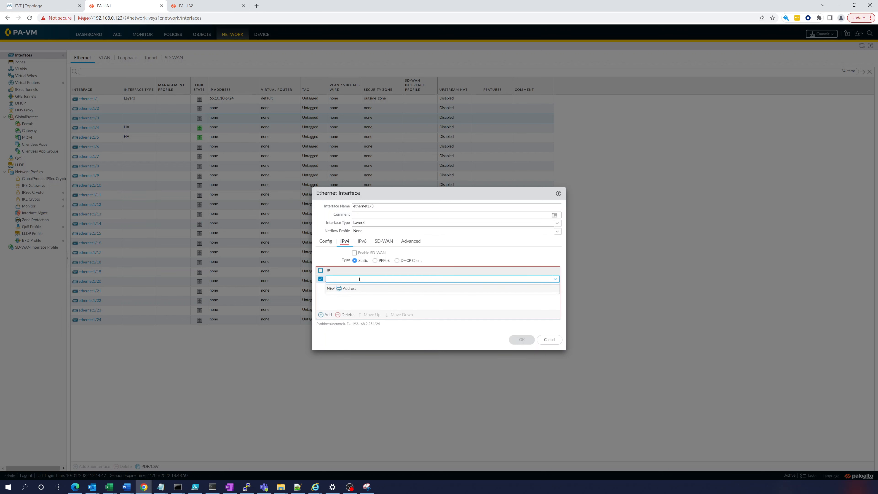
{"action": "type", "text": "10."}
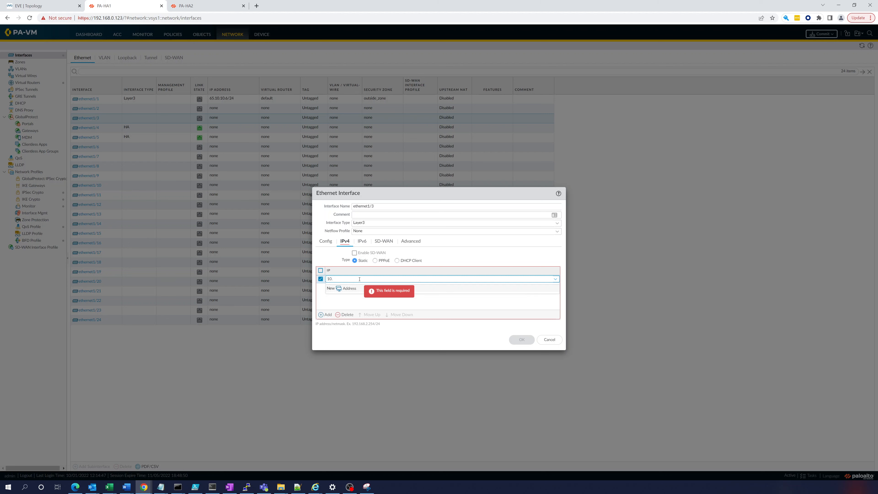
{"action": "key", "text": "BackSpace"}
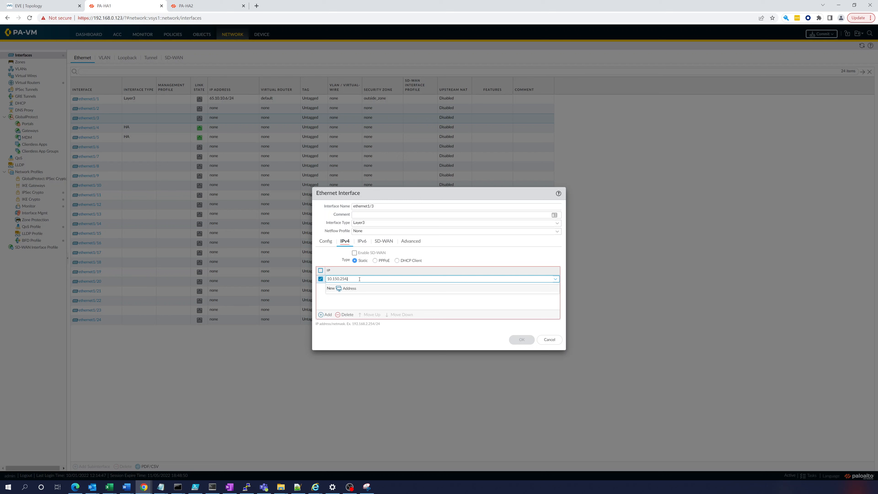
{"action": "key", "text": "BackSpace"}
{"action": "type", "text": ".6/24"}
Check the interface addresses in use on Internet_ASA1 with show int ip br in its EVE console, and hide the console.
{"action": "left_click", "coordinate": [55, 6]}
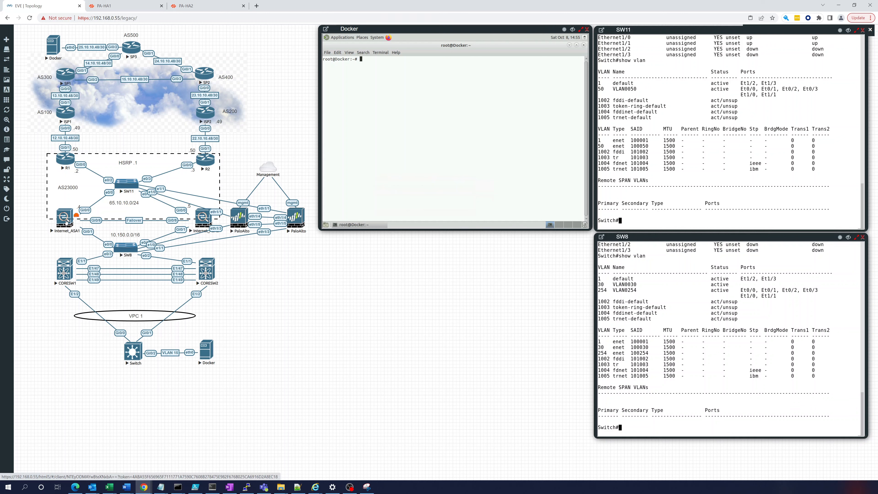
{"action": "left_click", "coordinate": [66, 221]}
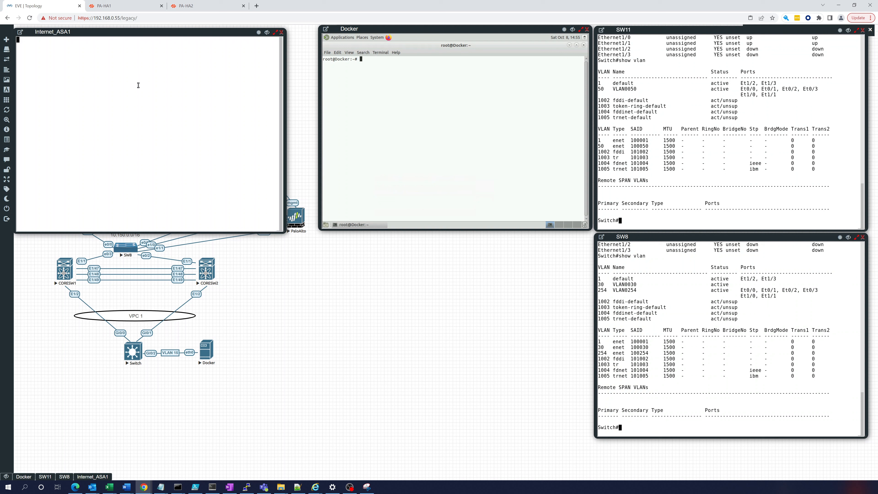
{"action": "key", "text": "Return"}
{"action": "key", "text": "Return"}
{"action": "key", "text": "Return"}
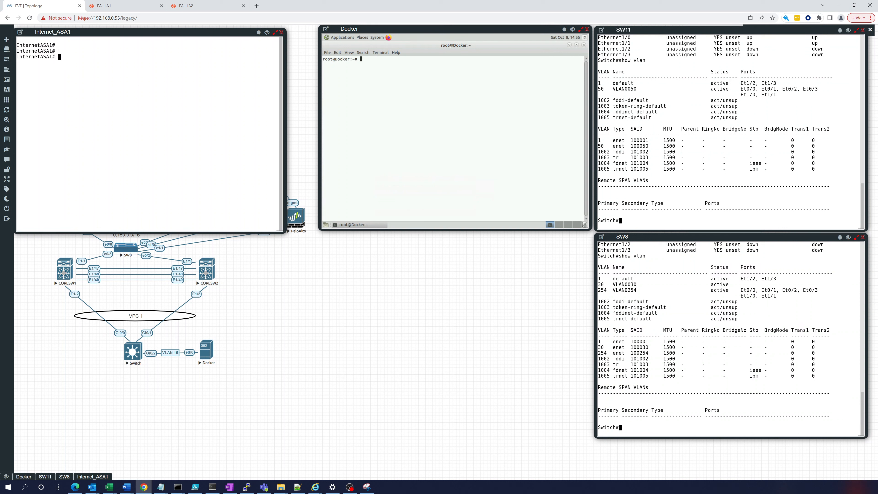
{"action": "type", "text": "show int ip br"}
{"action": "key", "text": "Return"}
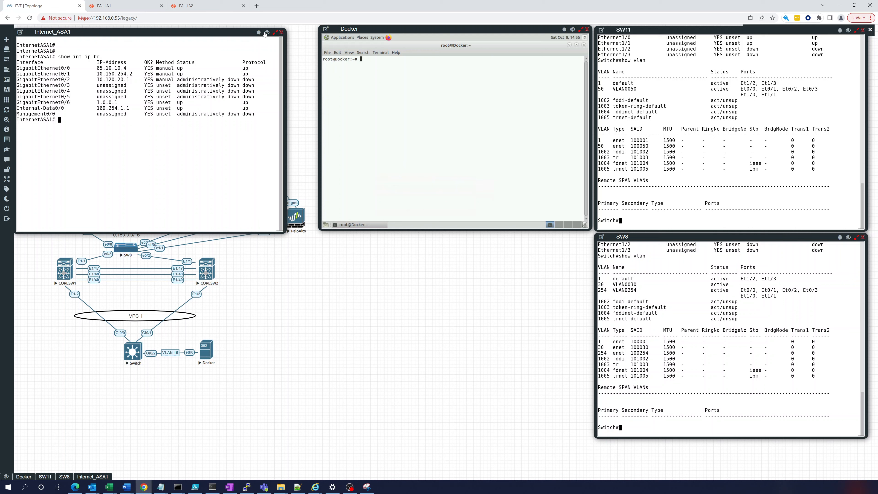
{"action": "left_click", "coordinate": [267, 32]}
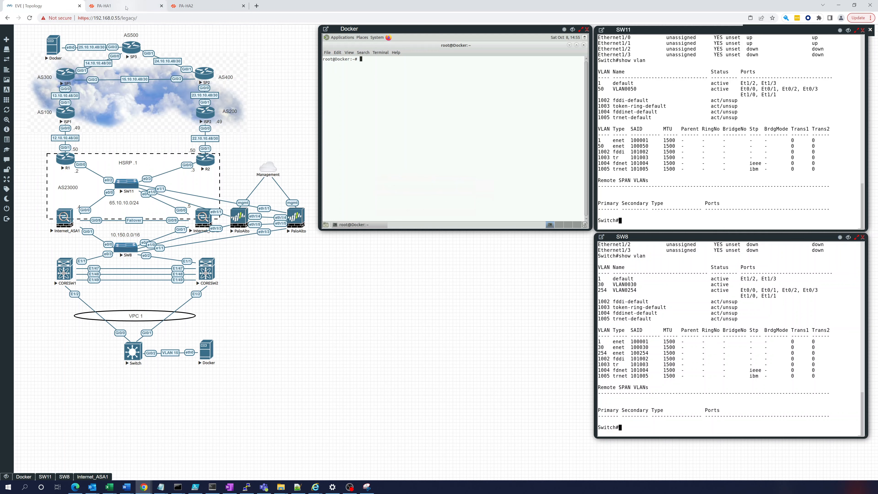
Return to PA-HA1, accept the IPv4 address entry for ethernet1/3 and save the interface.
{"action": "left_click", "coordinate": [128, 10]}
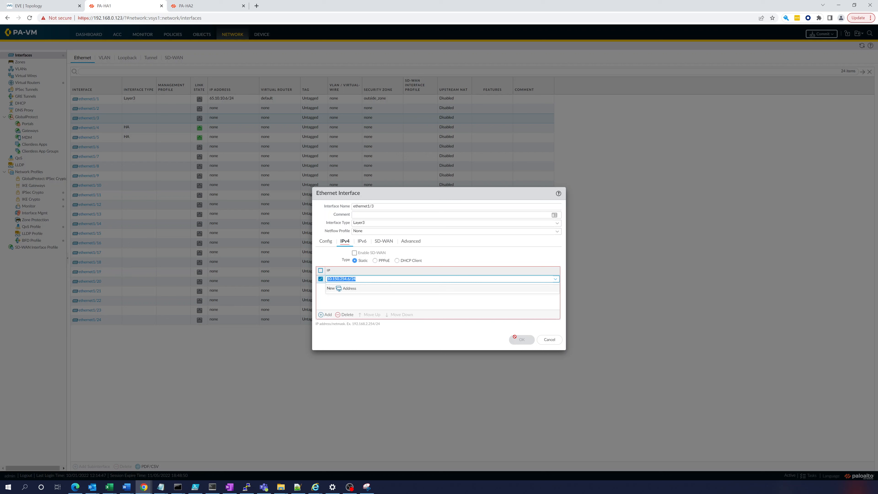
{"action": "left_click", "coordinate": [353, 305]}
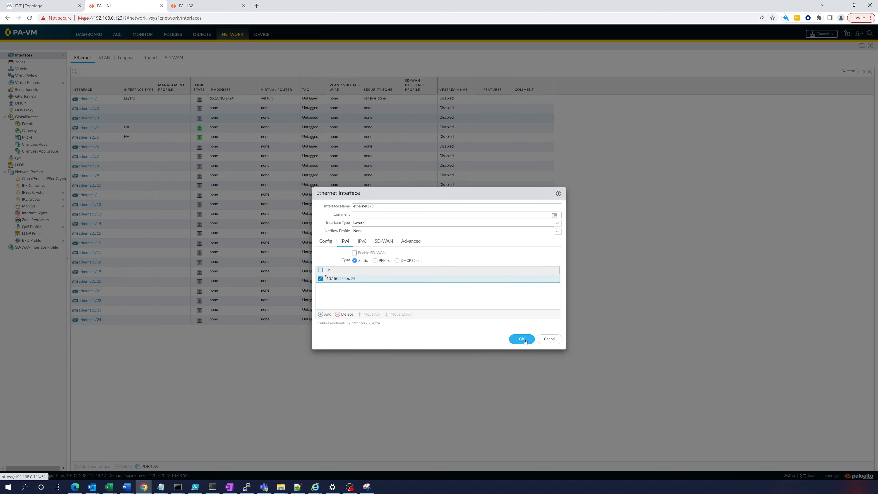
{"action": "left_click", "coordinate": [523, 339]}
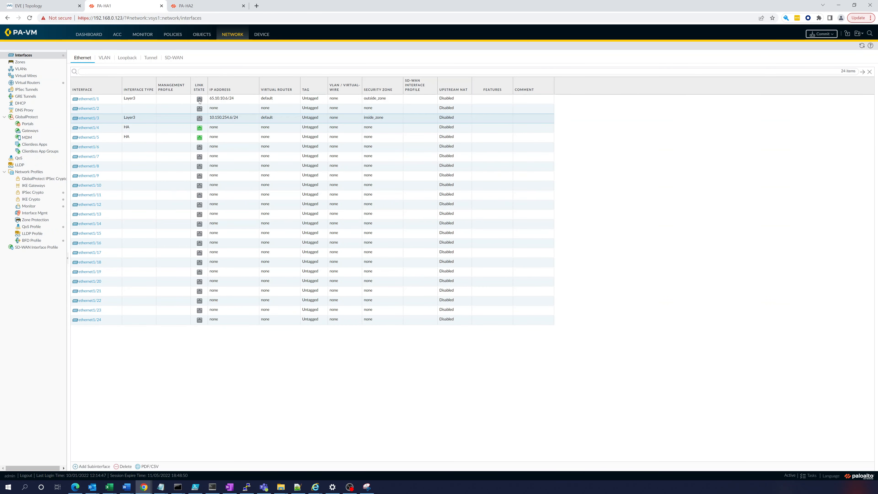
Commit all changes on PA-HA1, checking the HA dashboard and interface link states while the commit runs, and dismiss the commit status.
{"action": "left_click", "coordinate": [823, 34]}
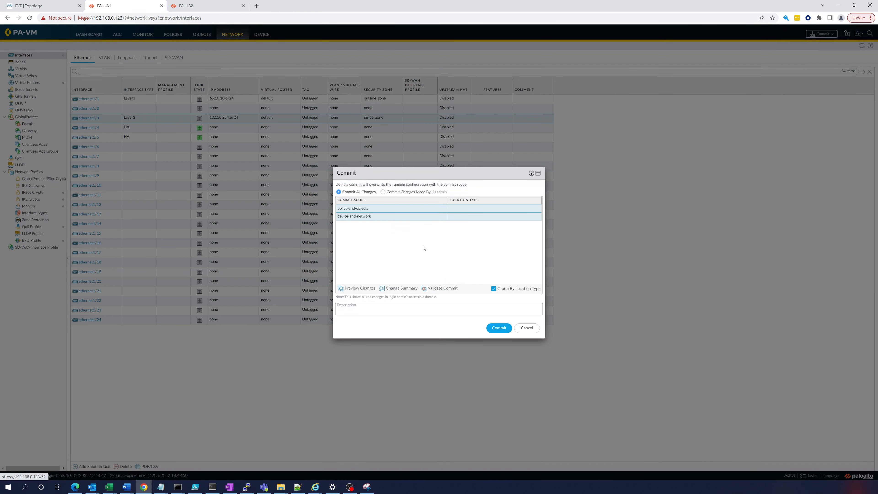
{"action": "left_click", "coordinate": [499, 328]}
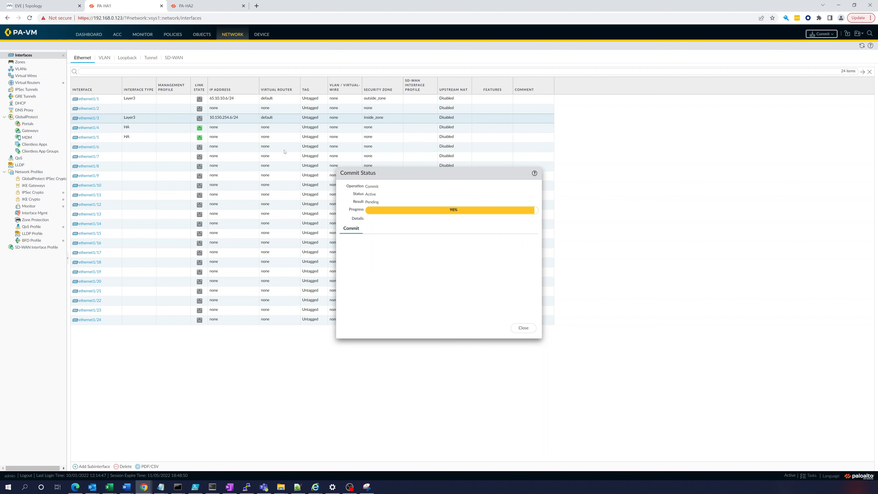
{"action": "left_click", "coordinate": [88, 35]}
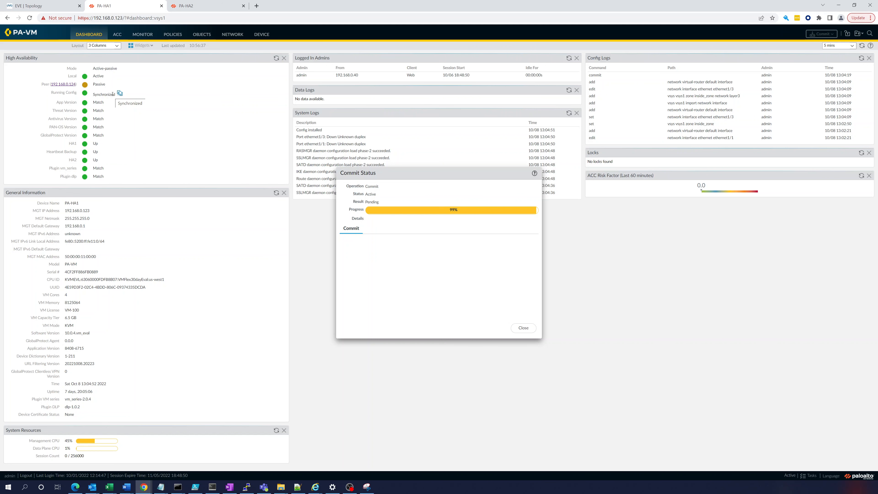
{"action": "left_click", "coordinate": [230, 36]}
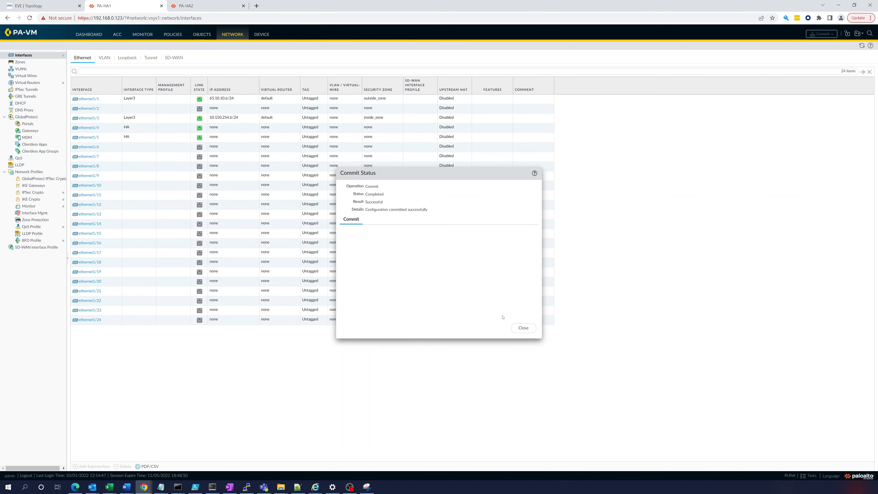
{"action": "left_click", "coordinate": [524, 329]}
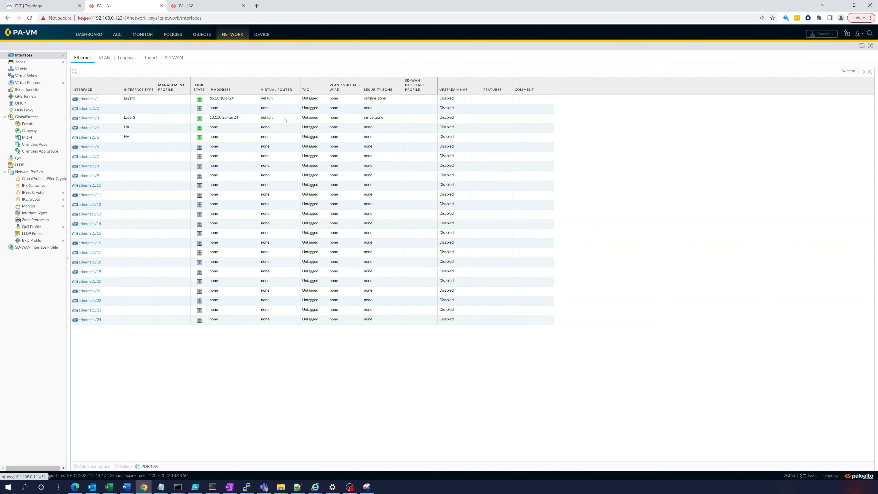
Examine the route table in the default virtual router's runtime stats and review PA-HA1's Ethernet interfaces.
{"action": "left_click", "coordinate": [23, 83]}
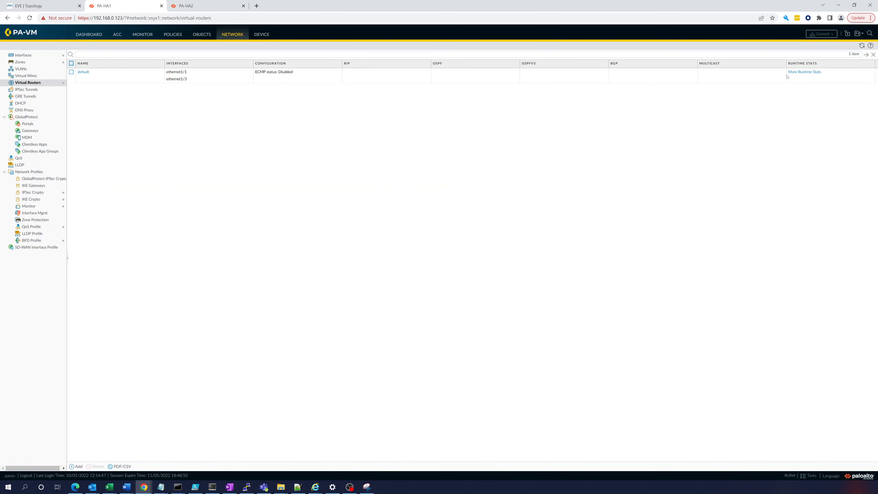
{"action": "left_click", "coordinate": [805, 73]}
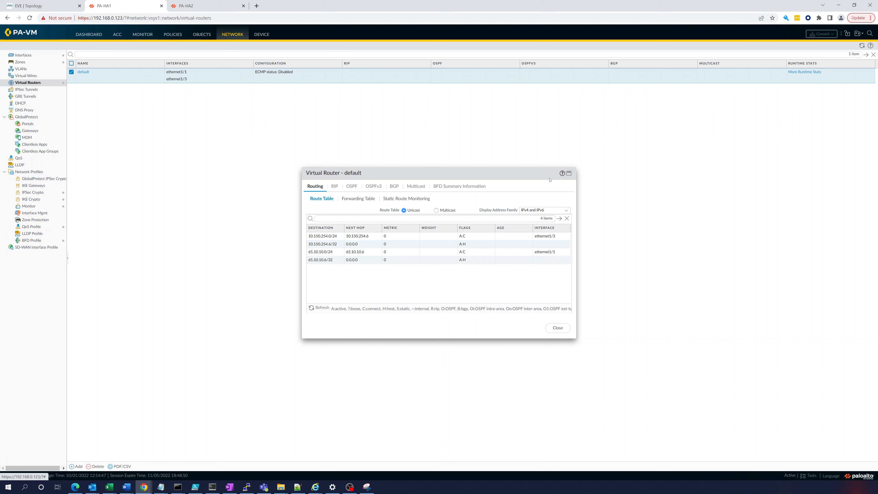
{"action": "left_click", "coordinate": [558, 328]}
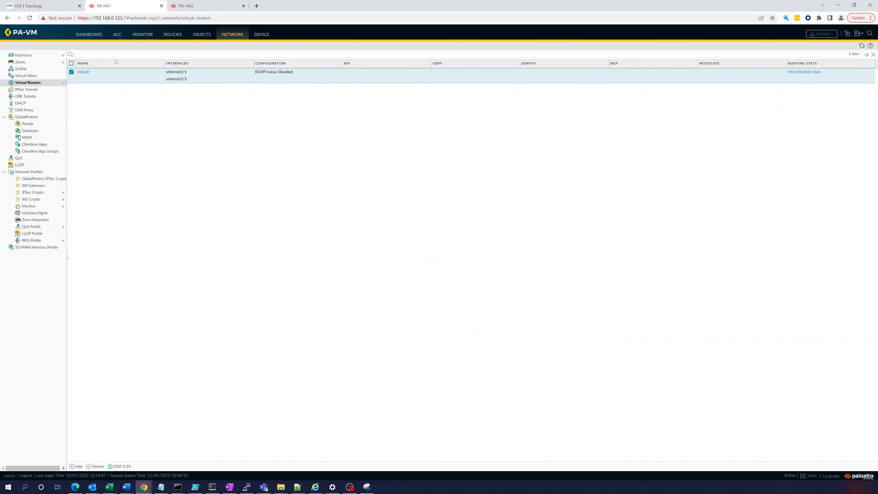
{"action": "left_click", "coordinate": [228, 34]}
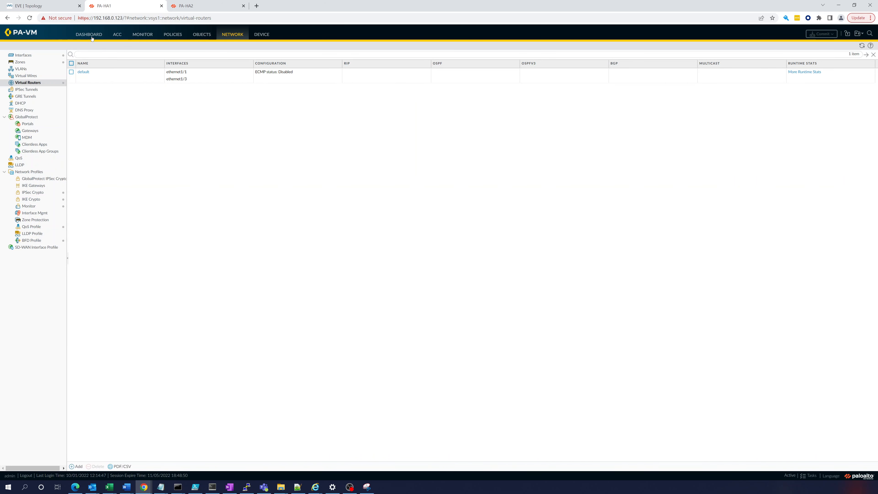
{"action": "left_click", "coordinate": [24, 55]}
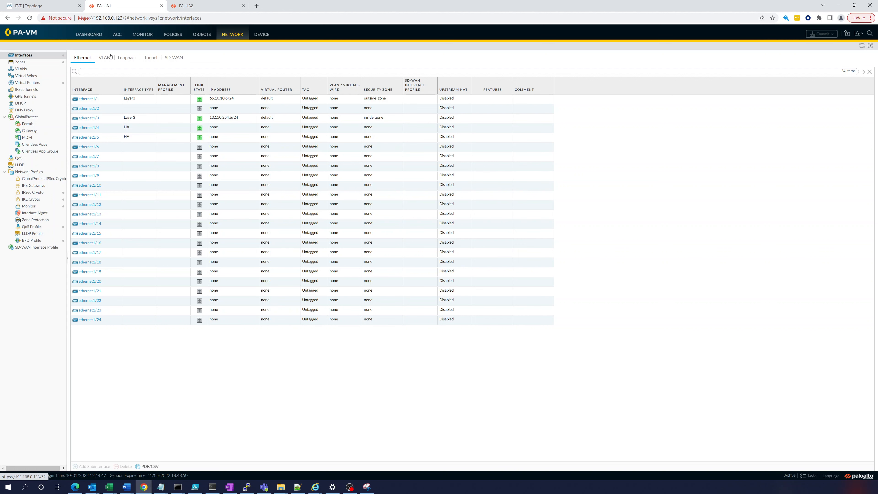
Compare the HA status of PA-HA1 and PA-HA2, review PA-HA2's Ethernet interfaces, and return to the EVE topology.
{"action": "left_click", "coordinate": [87, 33]}
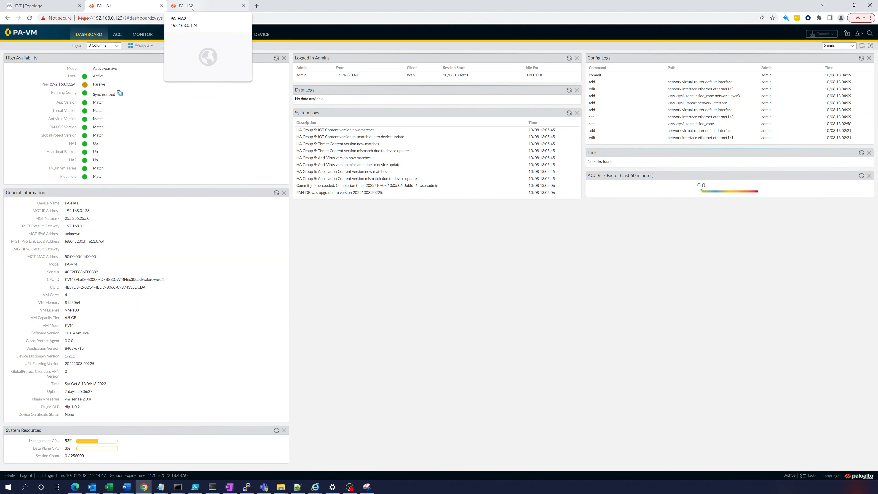
{"action": "left_click", "coordinate": [180, 6]}
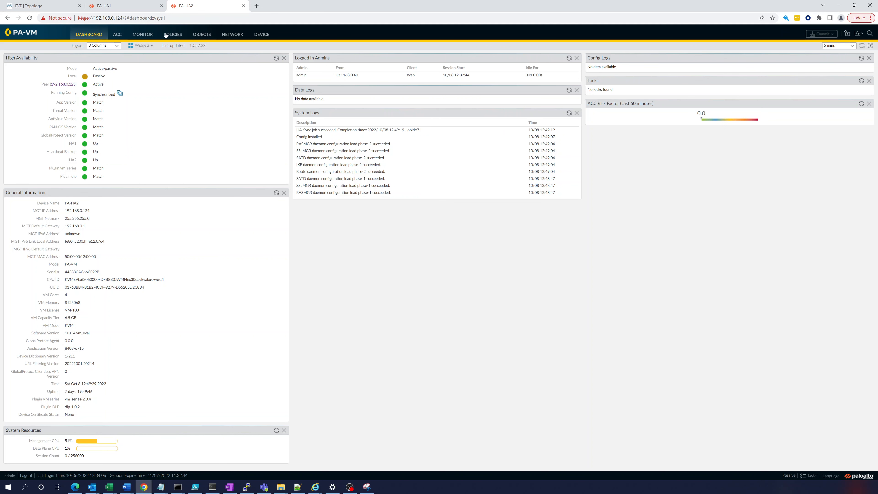
{"action": "left_click", "coordinate": [233, 35]}
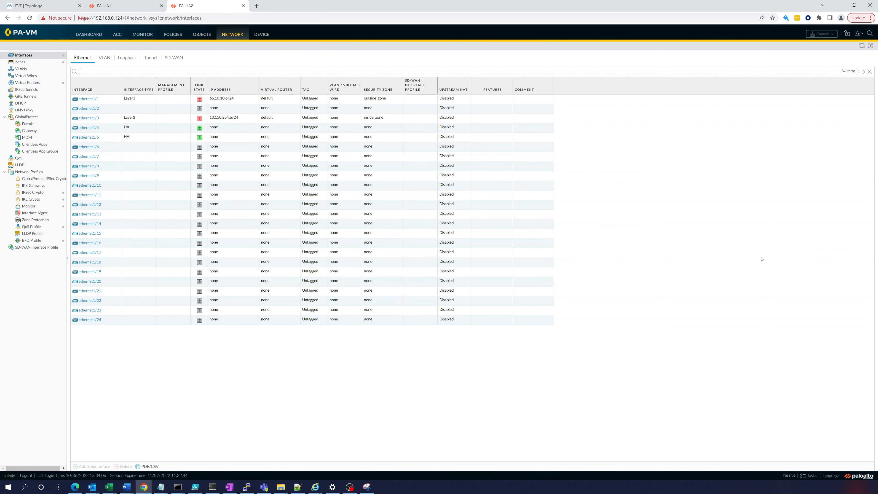
{"action": "left_click", "coordinate": [38, 6]}
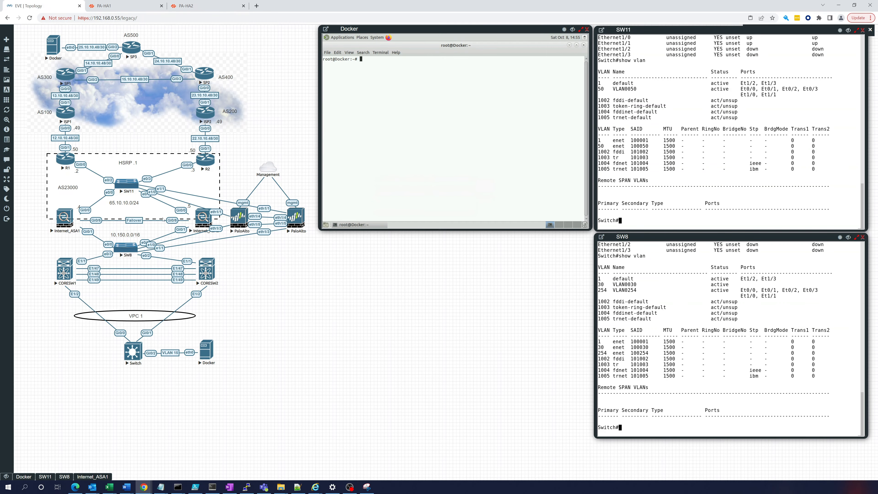